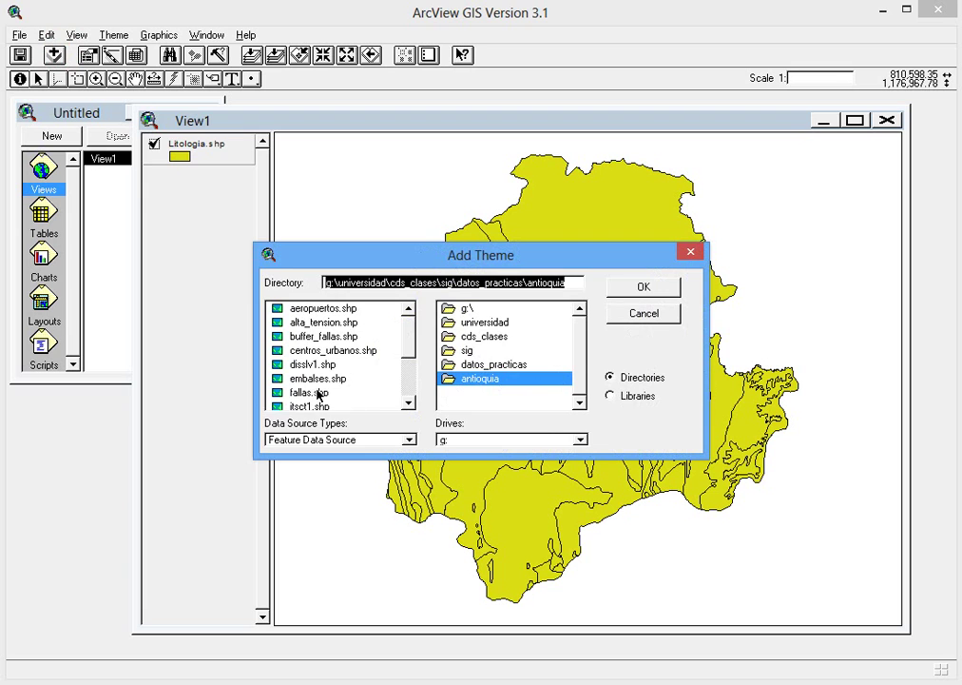
Step: Display the Fallas.shp theme in the view and apply black as the foreground colour of its line symbol
left_click(154, 143)
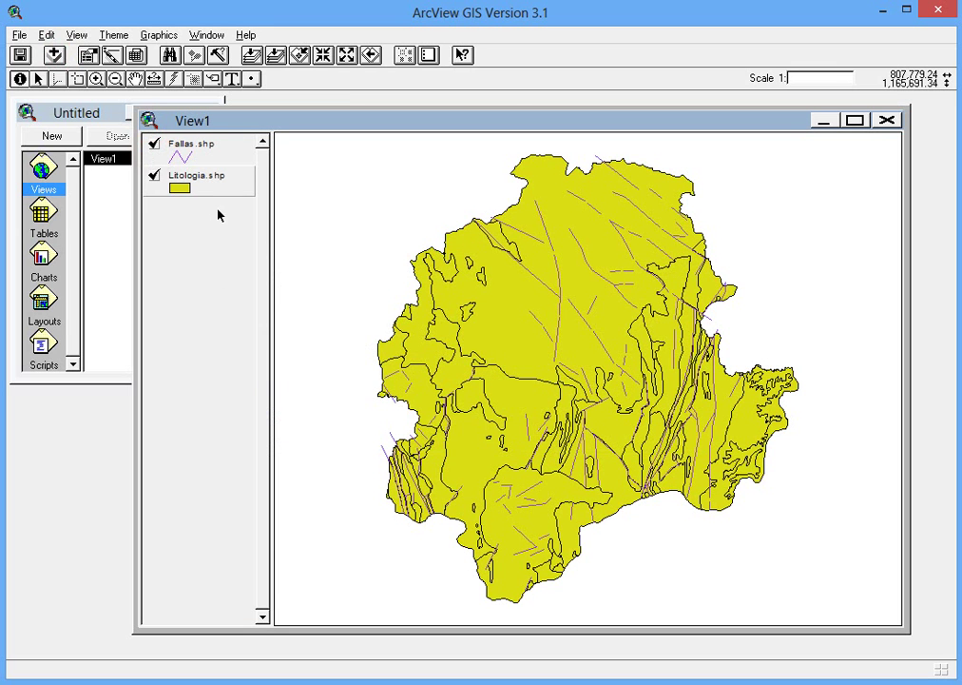
double_click(206, 148)
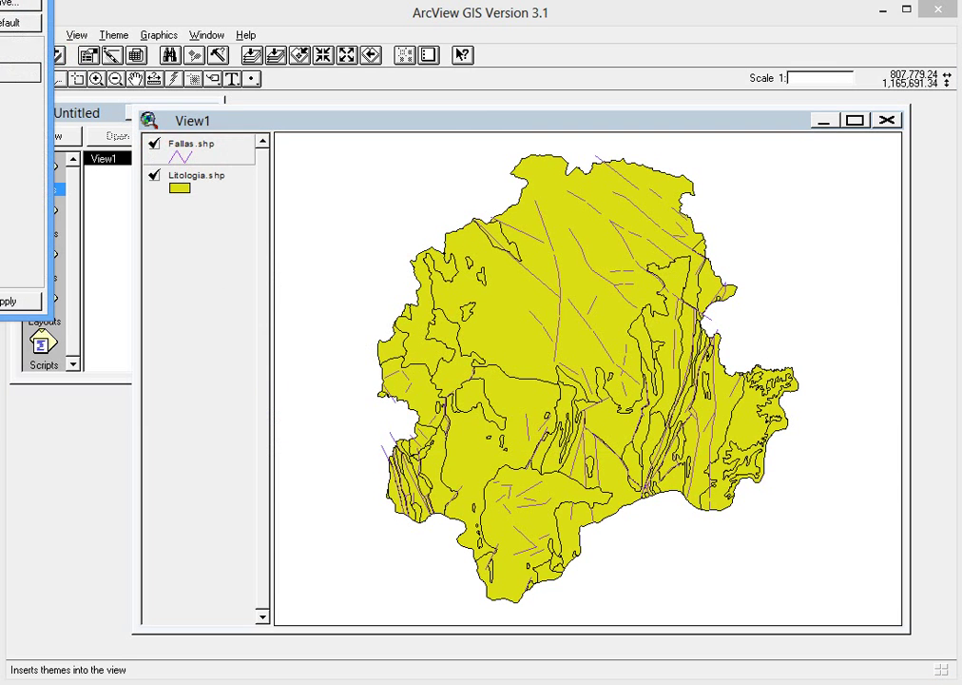
double_click(207, 253)
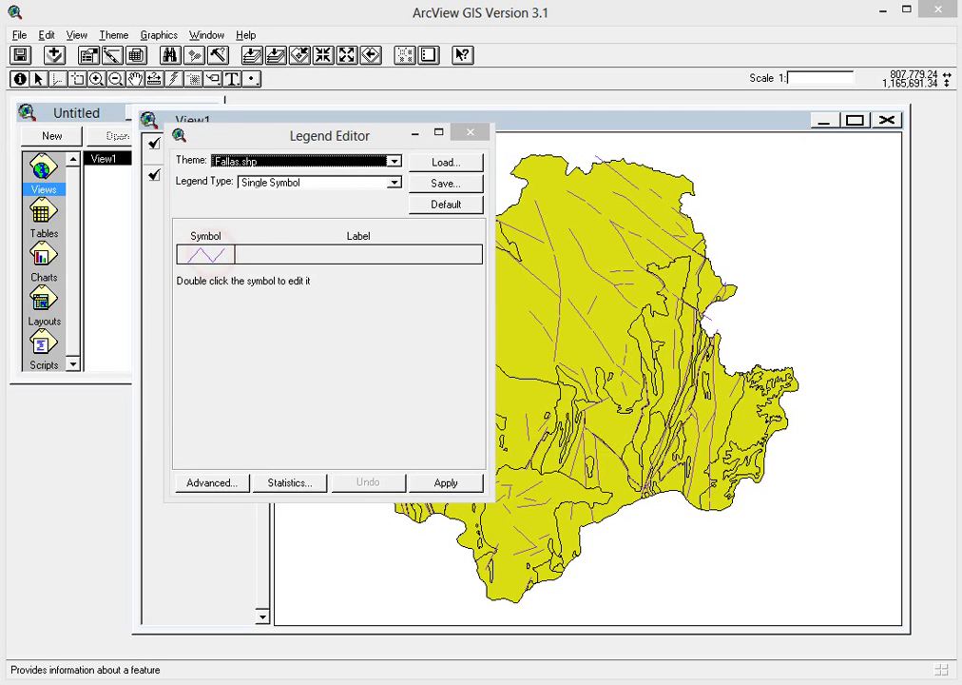
left_click_drag(131, 135, 598, 252)
left_click(652, 275)
left_click(652, 344)
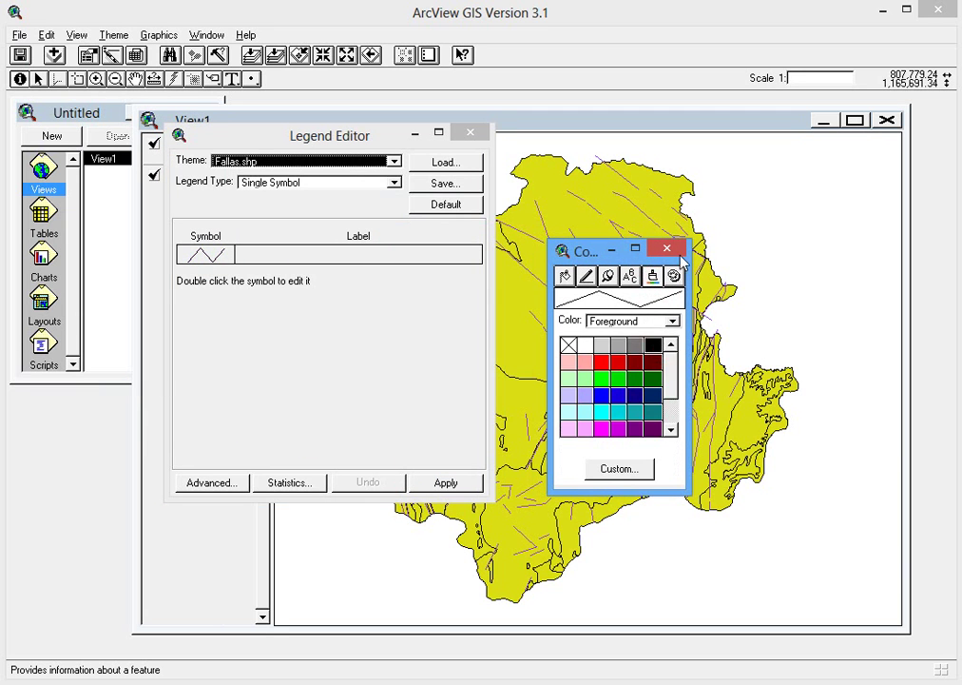
left_click(677, 251)
left_click(441, 482)
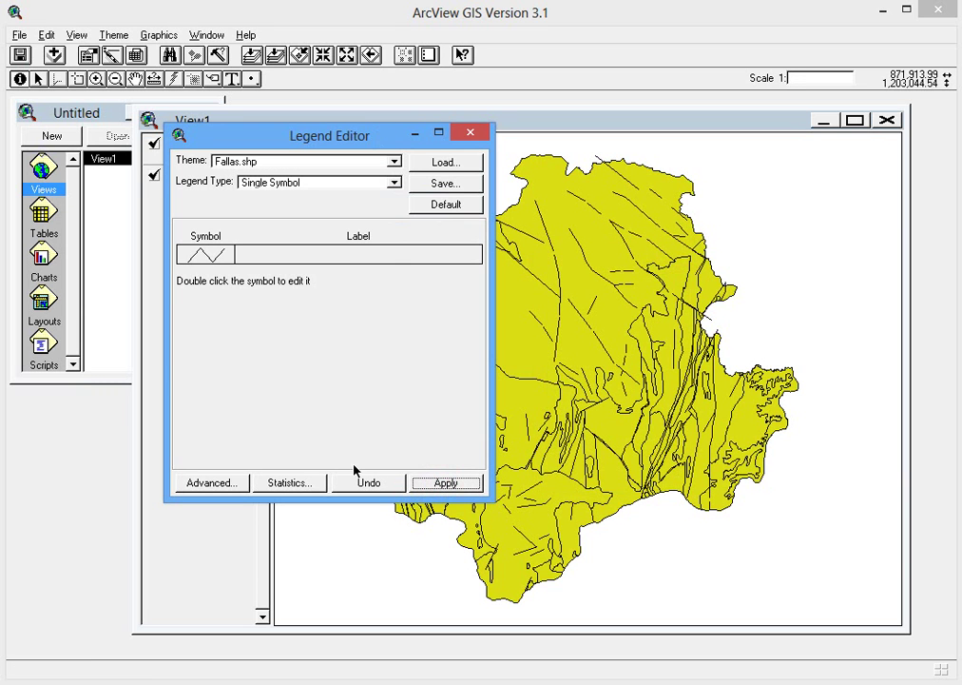
Step: Examine the attribute table of the Litologia.shp theme, including its Estabilida field, and close it
left_click_drag(356, 145, 811, 634)
left_click(200, 180)
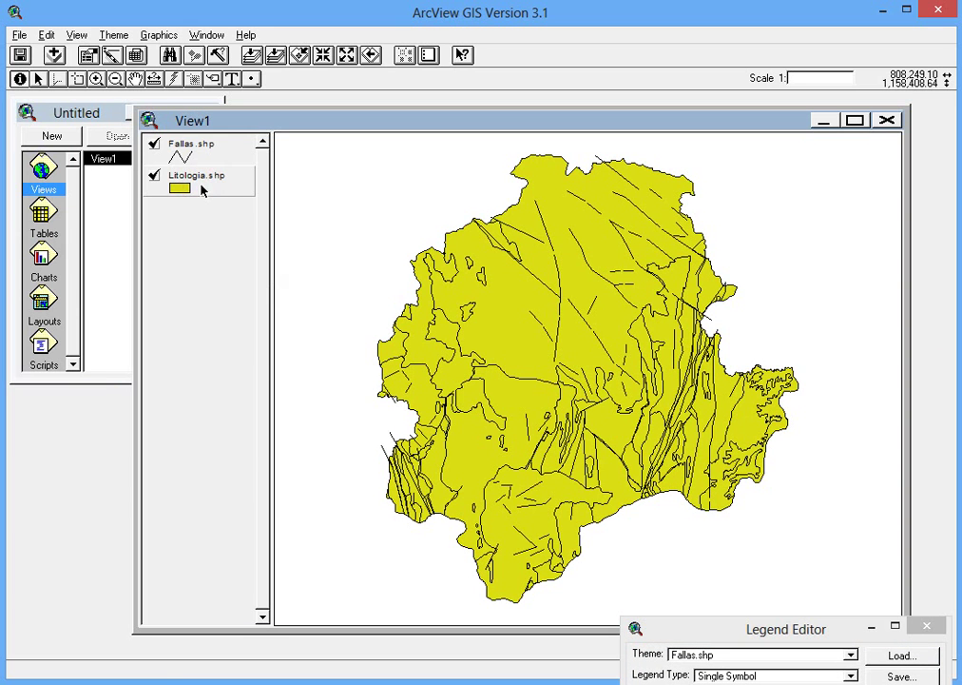
left_click(137, 56)
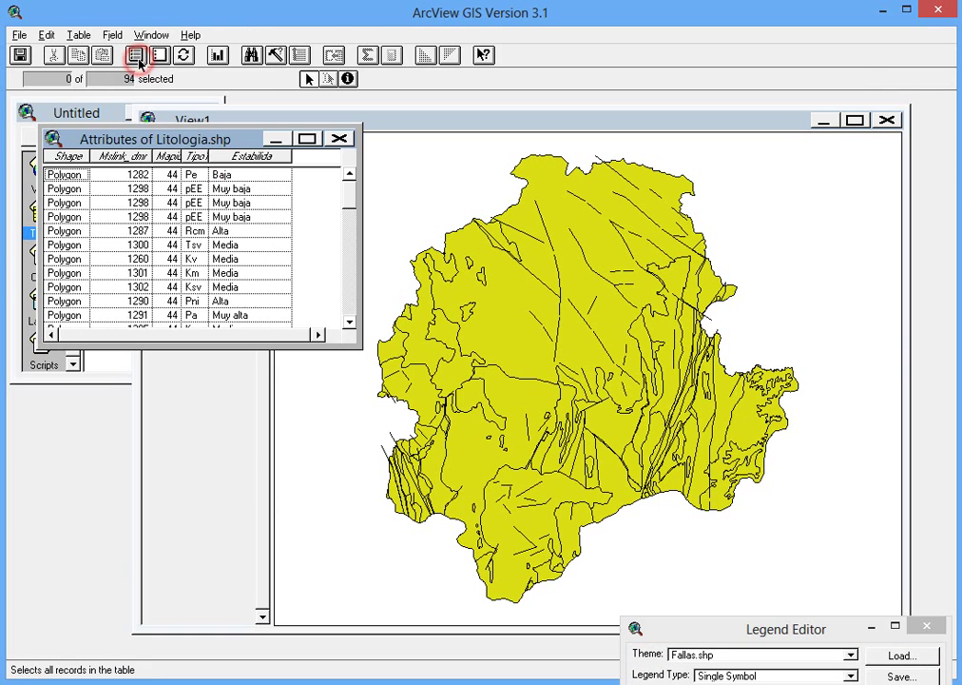
left_click_drag(153, 141, 202, 152)
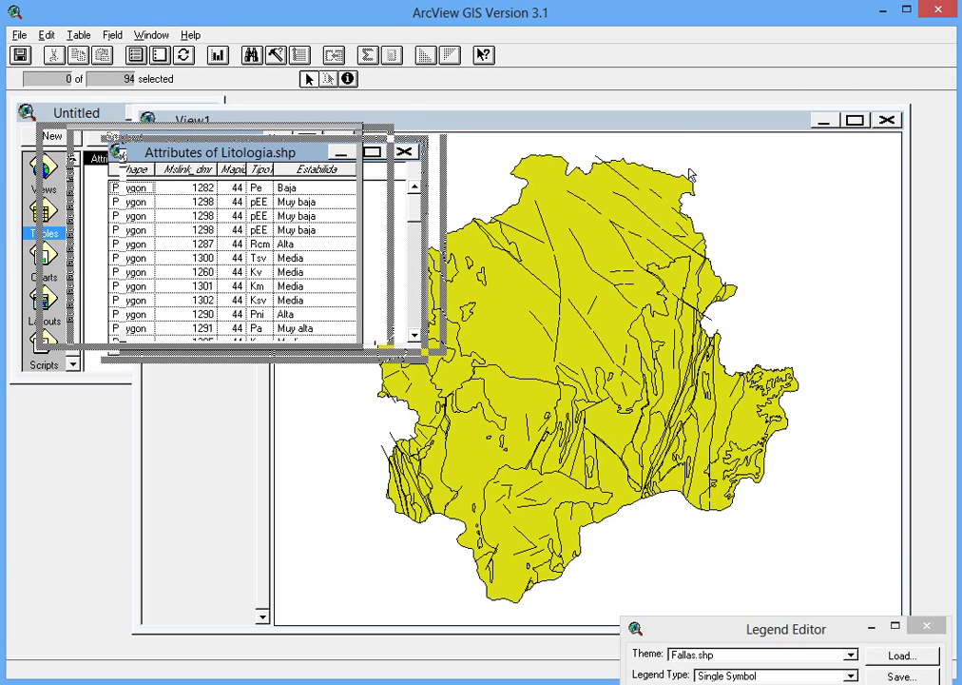
left_click(404, 152)
left_click(339, 120)
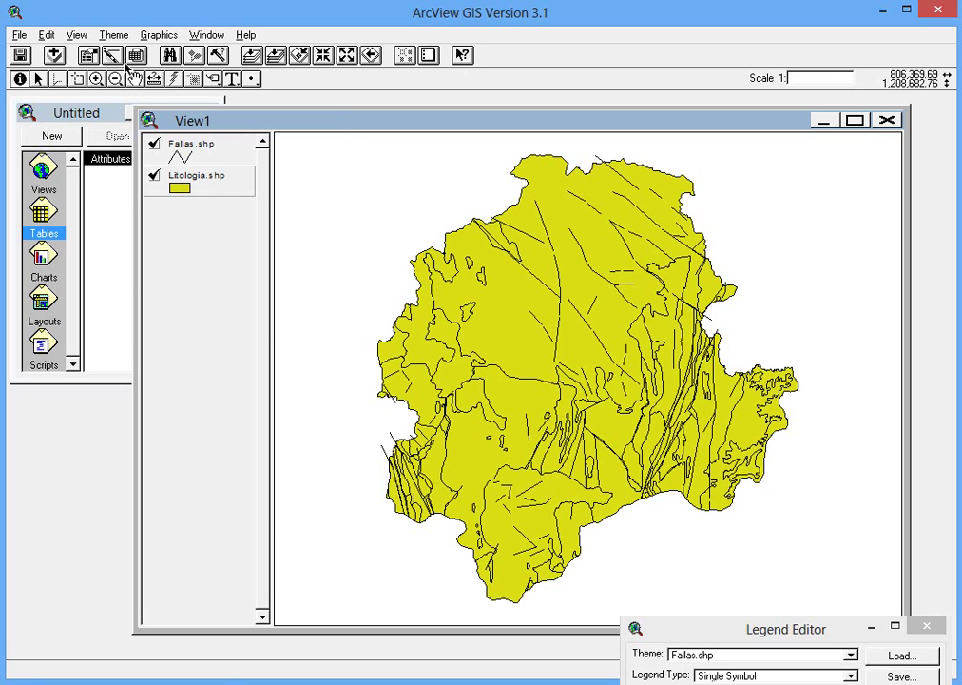
Step: Set the legend of Litologia.shp to Unique Value classification based on the Estabilida field
double_click(174, 186)
left_click(705, 631)
left_click_drag(705, 631, 386, 196)
left_click(430, 244)
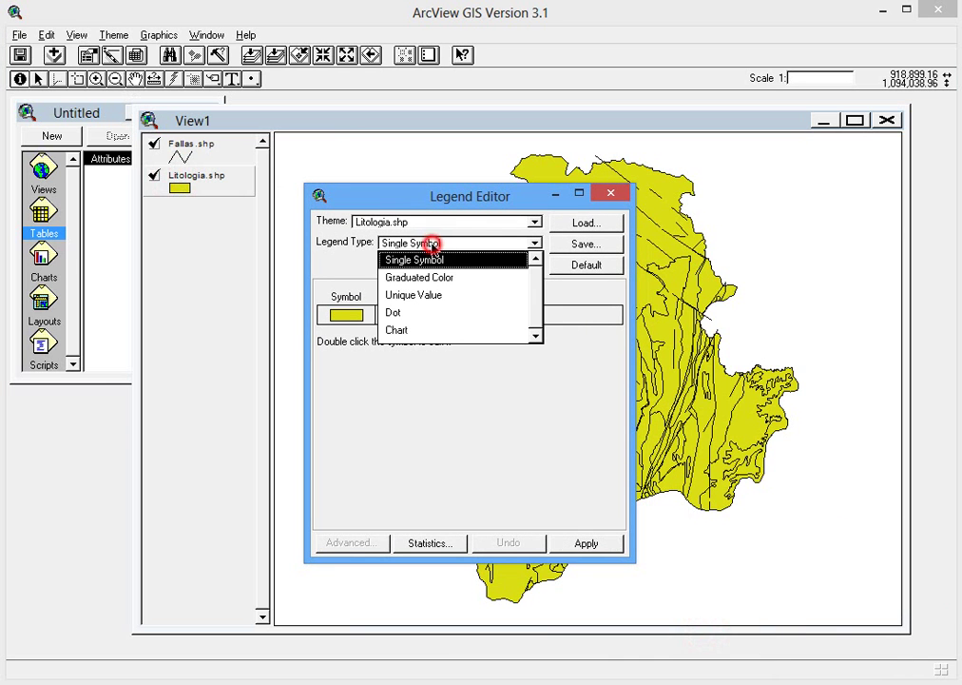
left_click(428, 297)
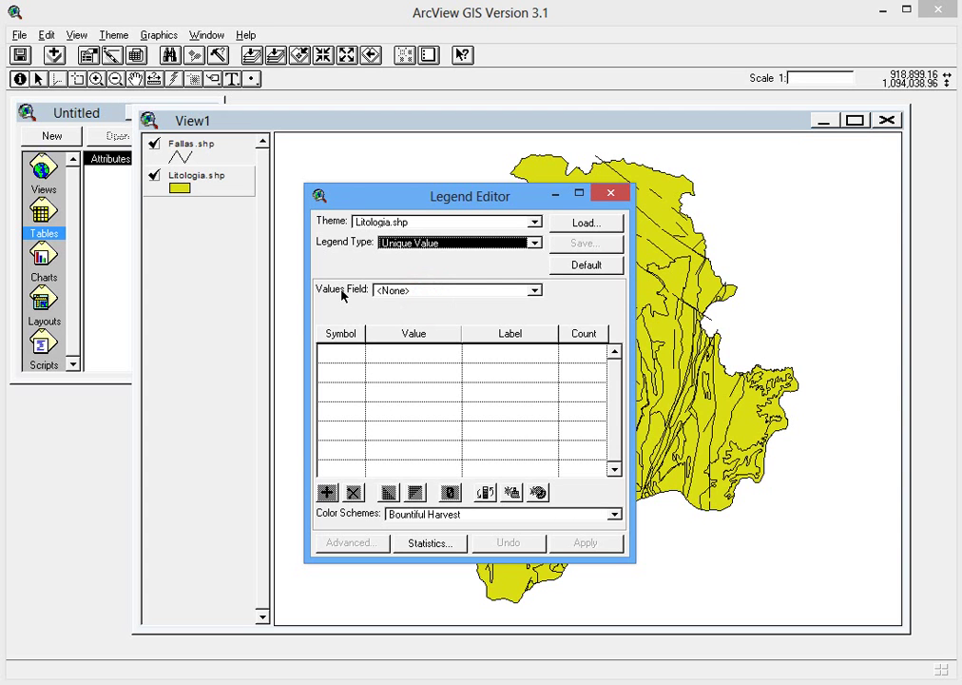
left_click(447, 292)
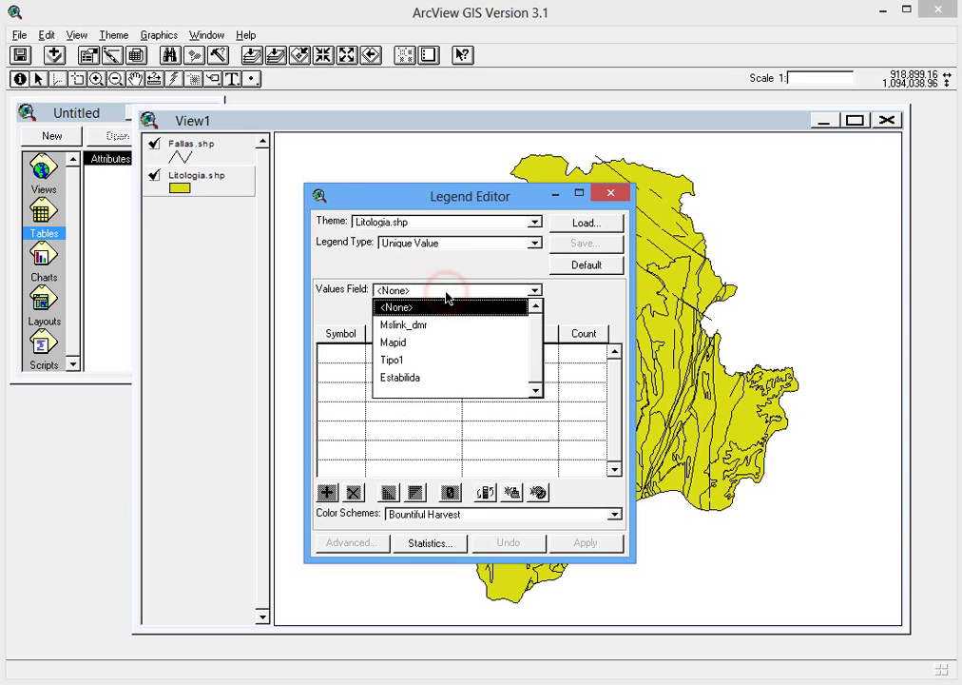
left_click(440, 377)
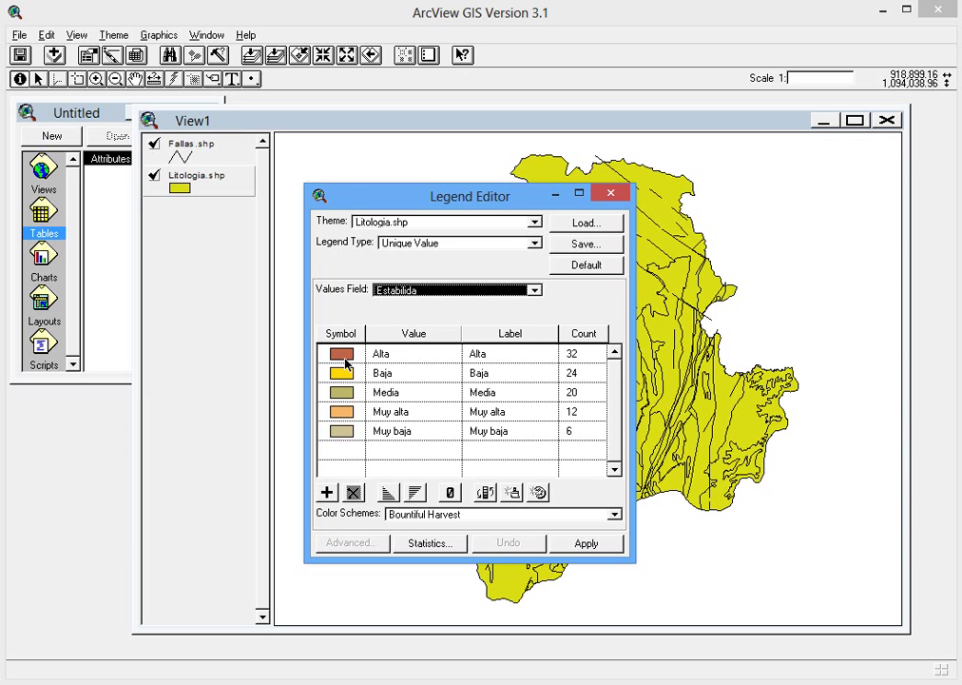
Step: Reorder the Litologia.shp legend classes as Muy alta, Alta, Media, Baja and Muy baja
left_click(397, 419)
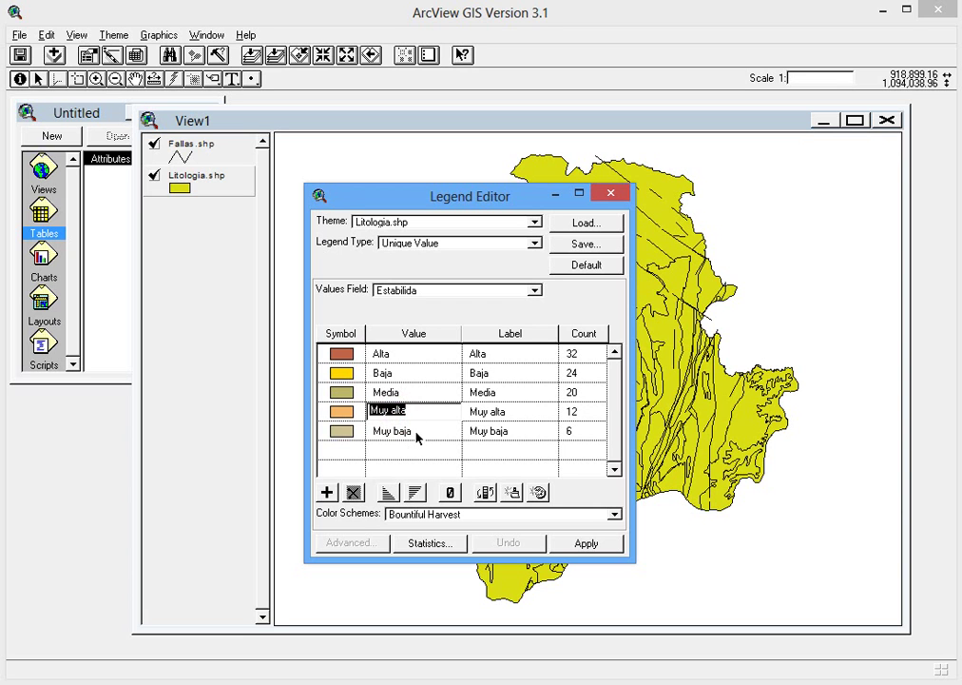
left_click(342, 419)
left_click_drag(344, 418, 348, 351)
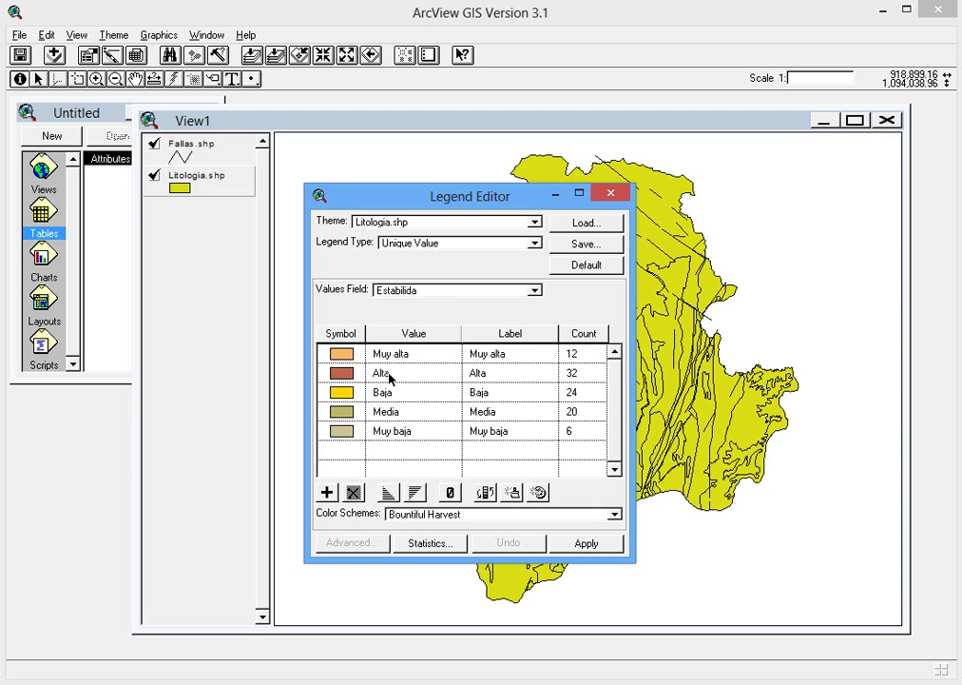
left_click(344, 412)
left_click_drag(344, 412, 348, 392)
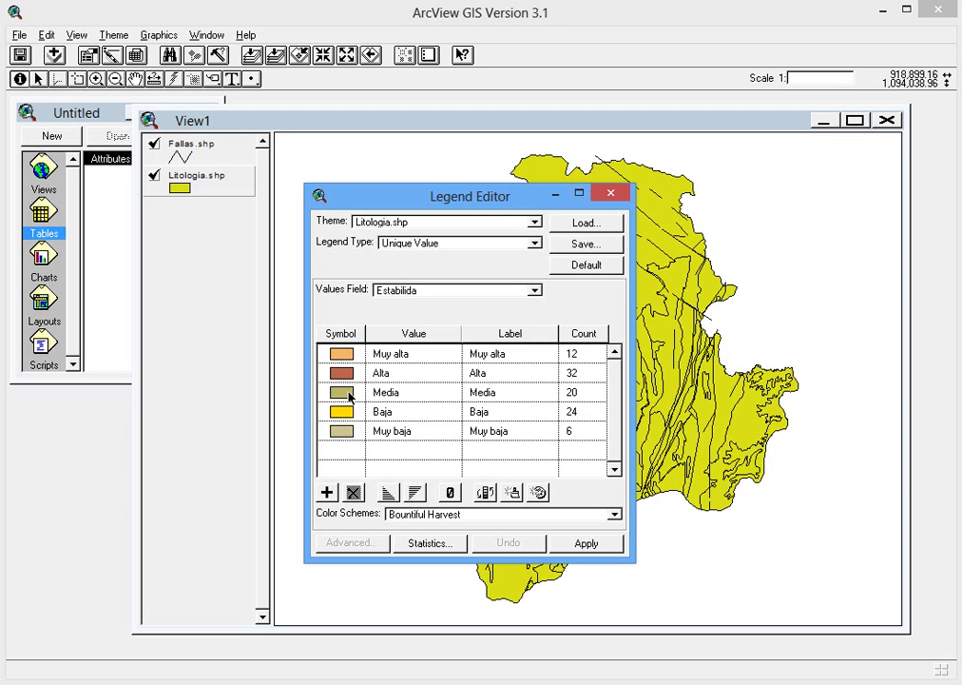
Step: Try the Pastels colour scheme and then the Minerals scheme on the stability classes
left_click(481, 512)
left_click(494, 553)
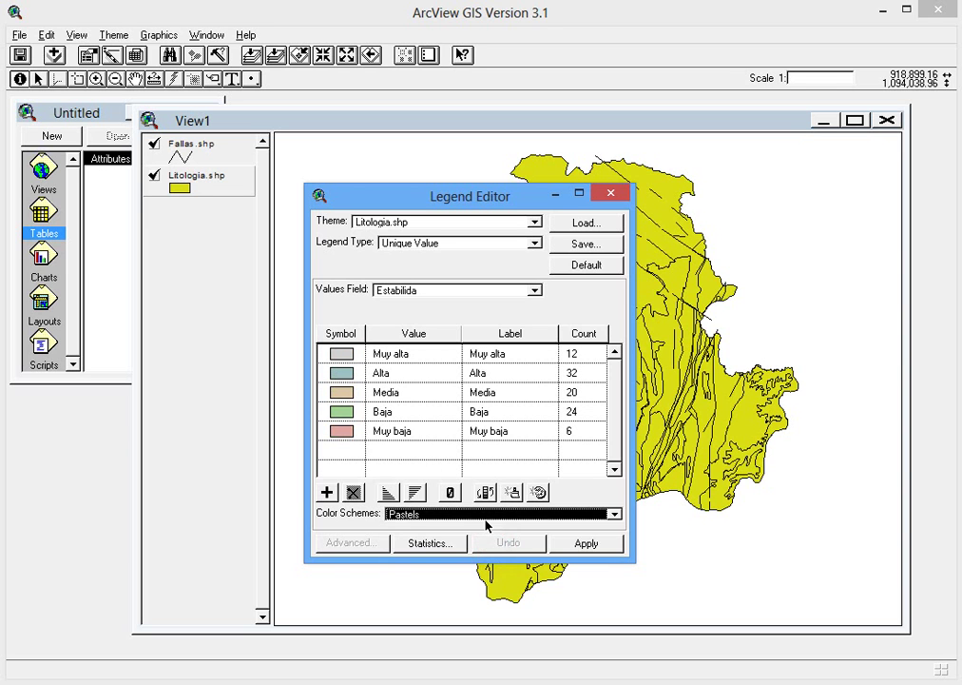
left_click(485, 518)
left_click(465, 568)
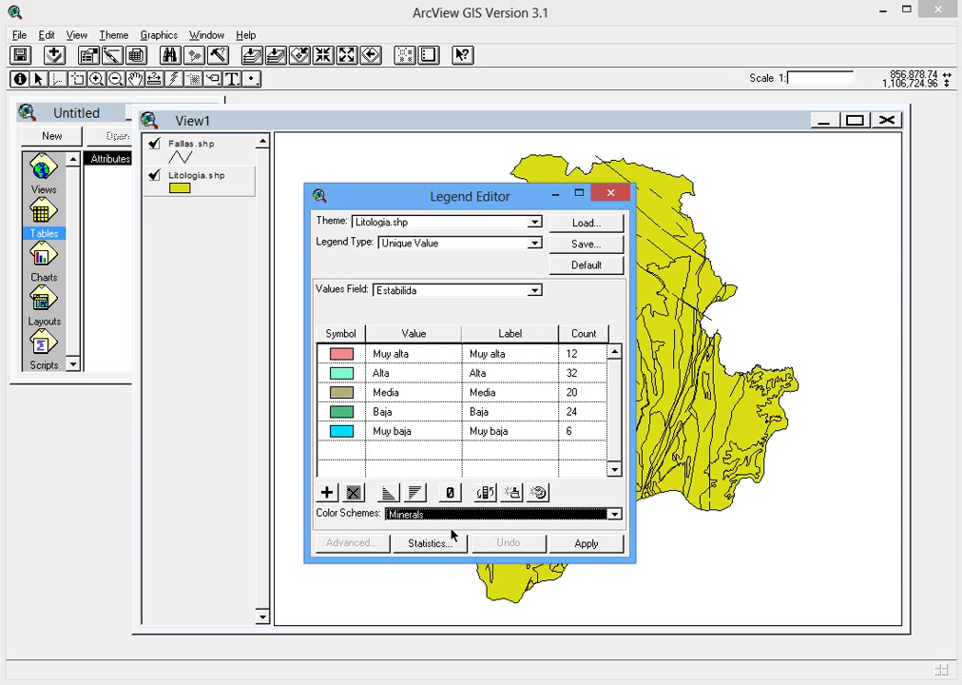
Step: Set the foreground fill colour of the Muy alta class to dark green and the Alta class to bright green
double_click(340, 357)
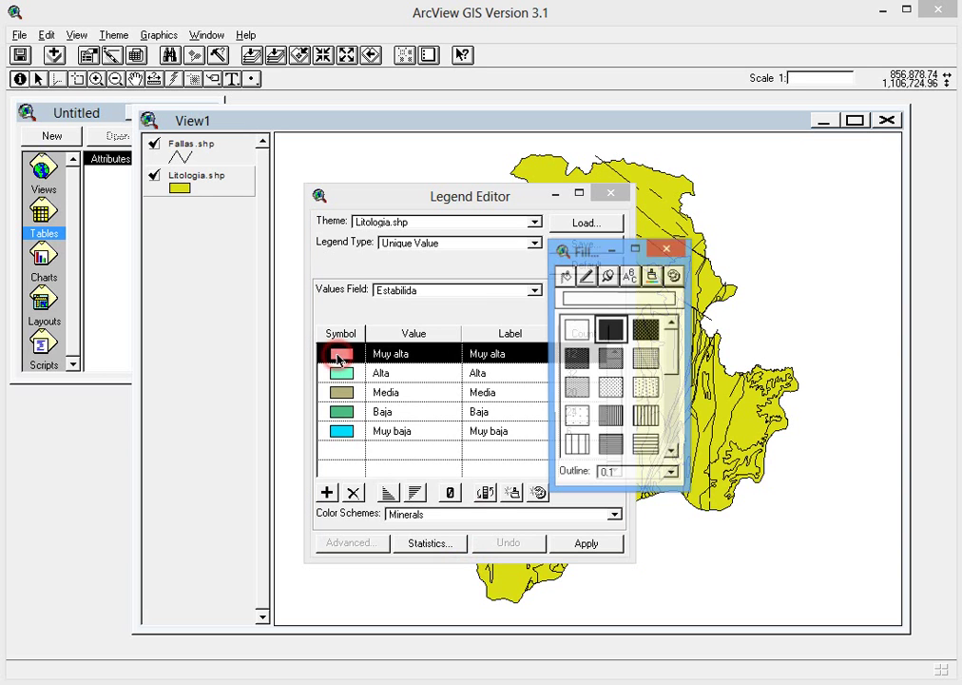
left_click(652, 276)
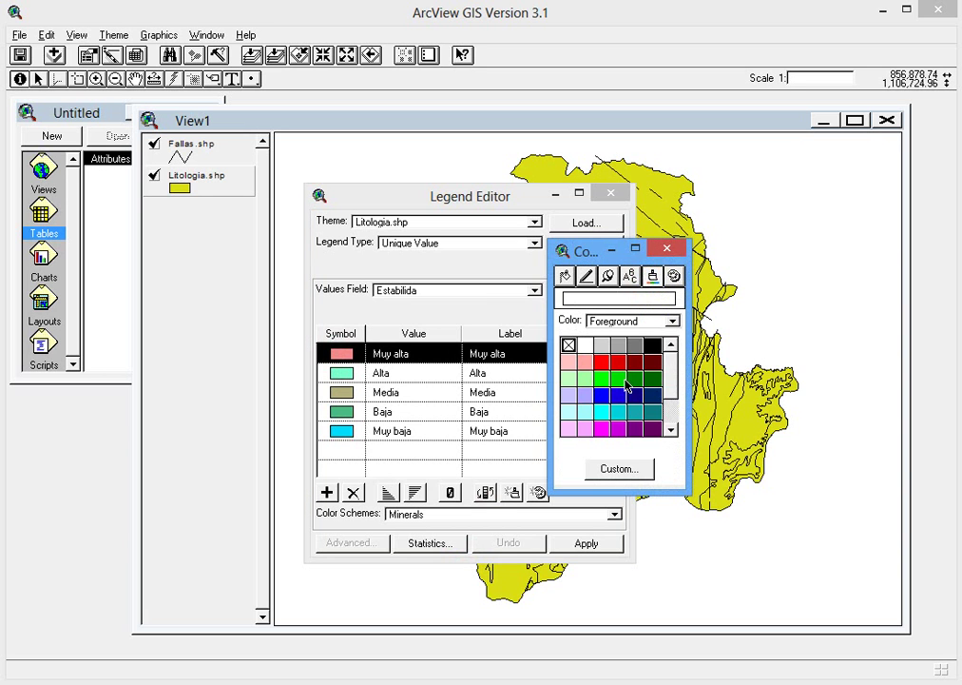
left_click(635, 377)
left_click_drag(584, 251, 722, 261)
left_click(342, 378)
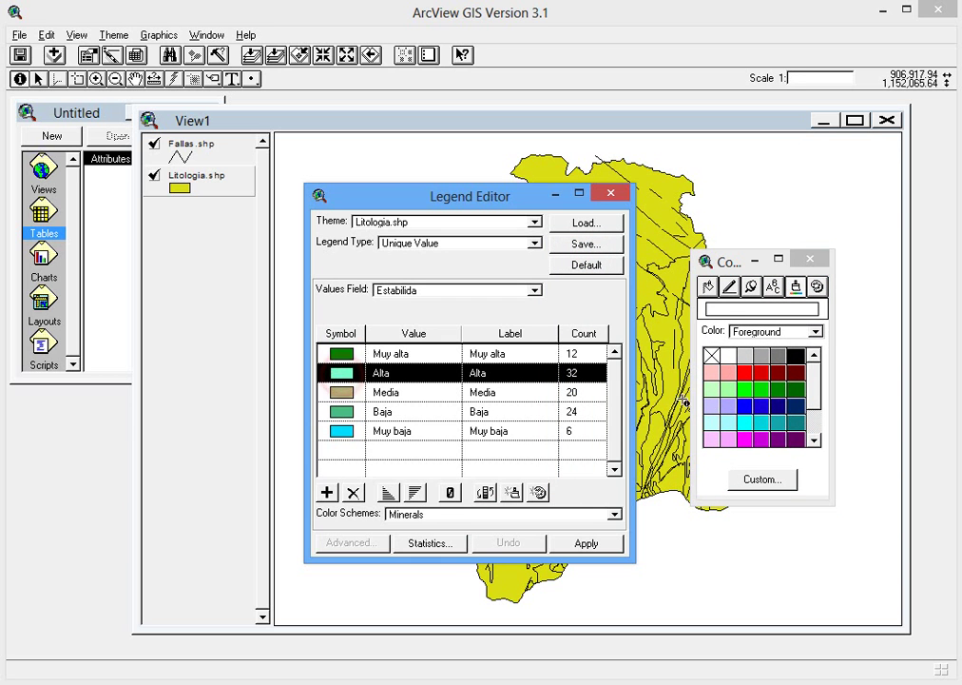
left_click(744, 391)
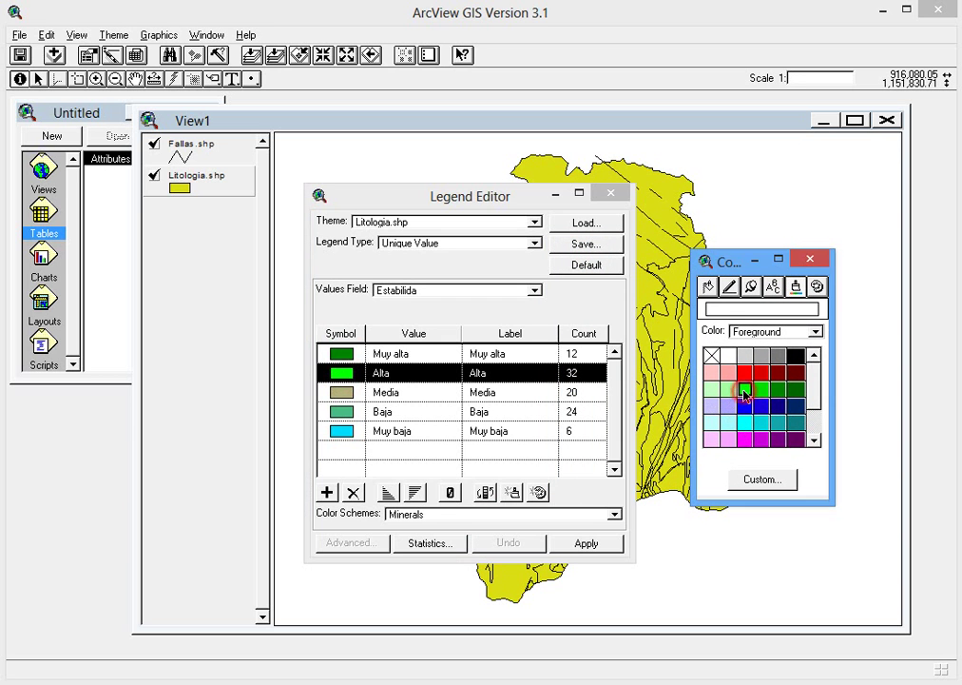
Step: Set the fill colour of the Media class to pale yellow and the Baja class to bright yellow
left_click(344, 394)
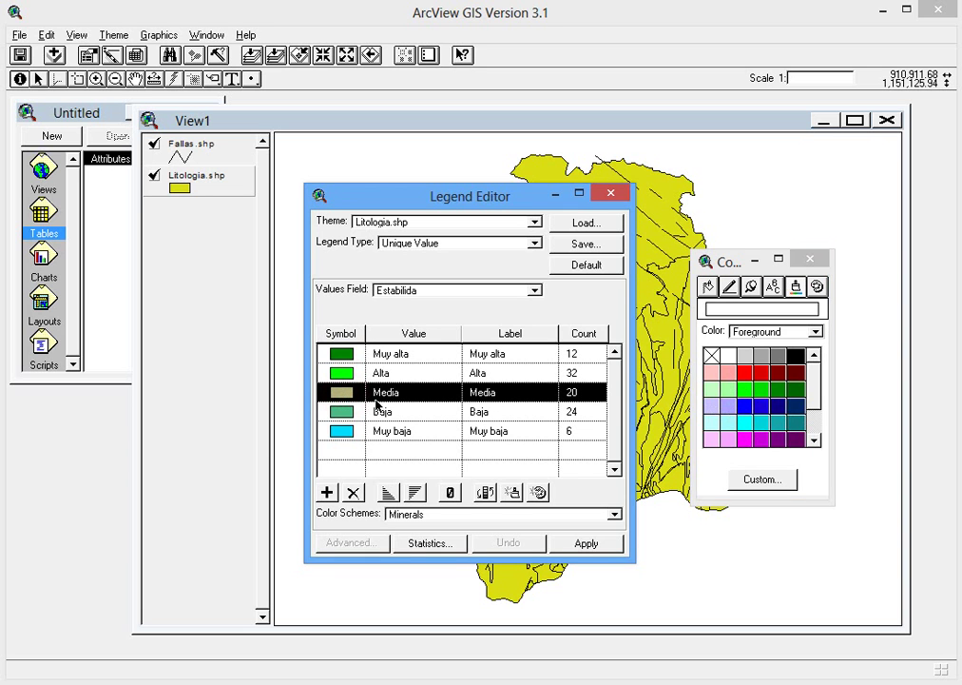
left_click(814, 395)
left_click(815, 417)
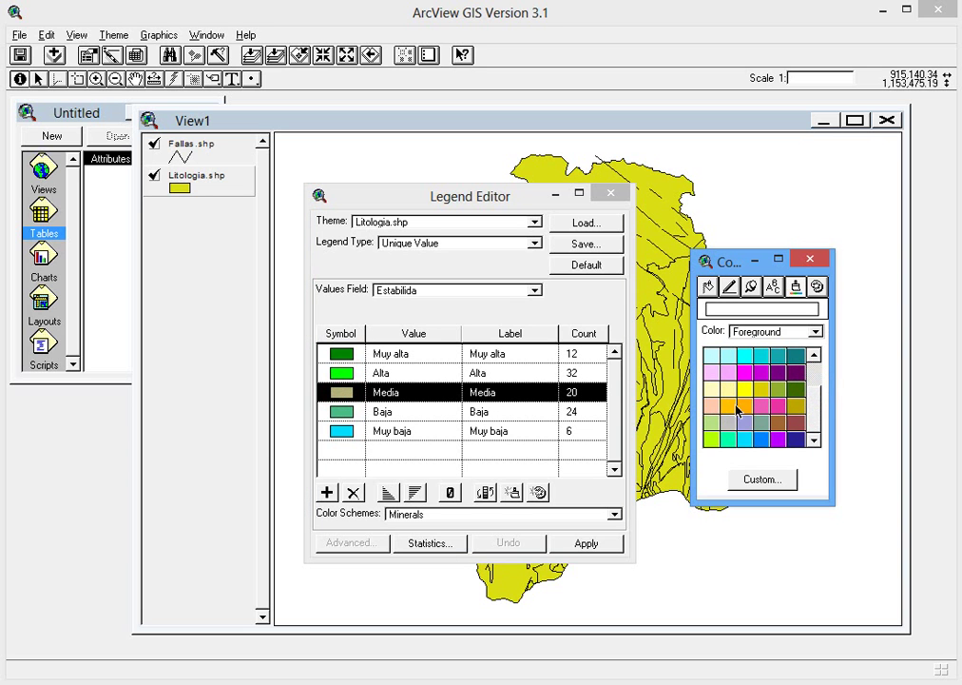
left_click(712, 390)
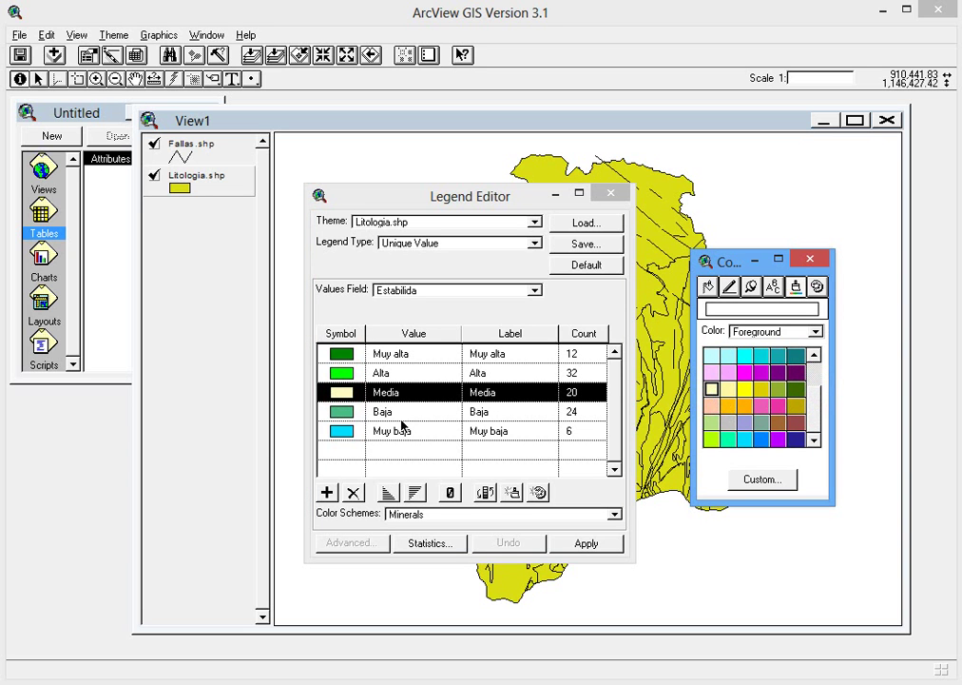
left_click(342, 411)
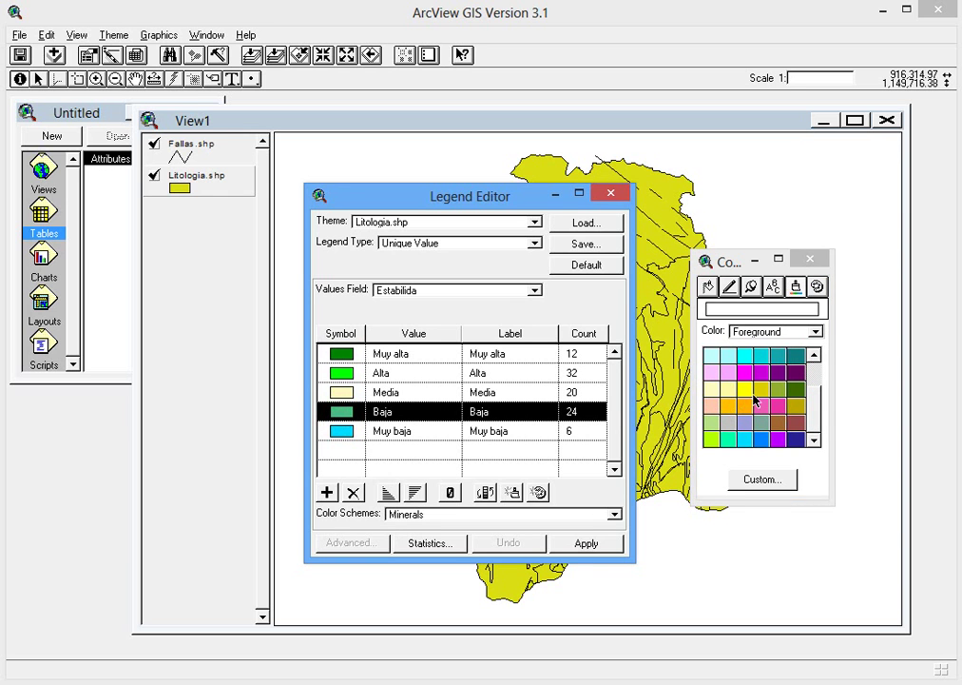
left_click(747, 390)
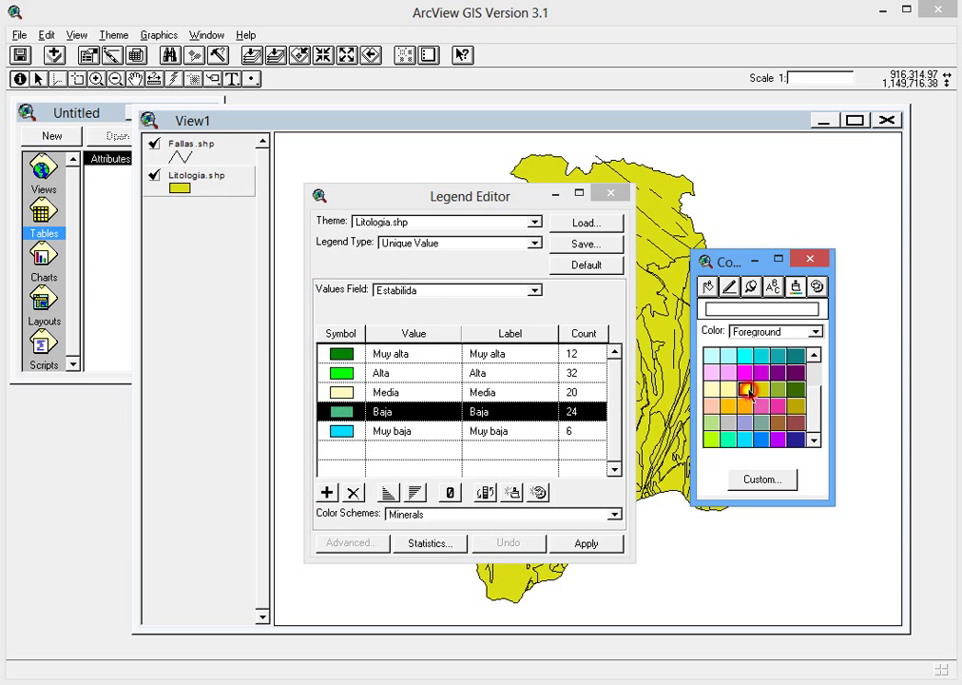
Step: Set the fill colour of the Muy baja class to orange, then apply the legend to Litologia.shp and close the editor
left_click(342, 431)
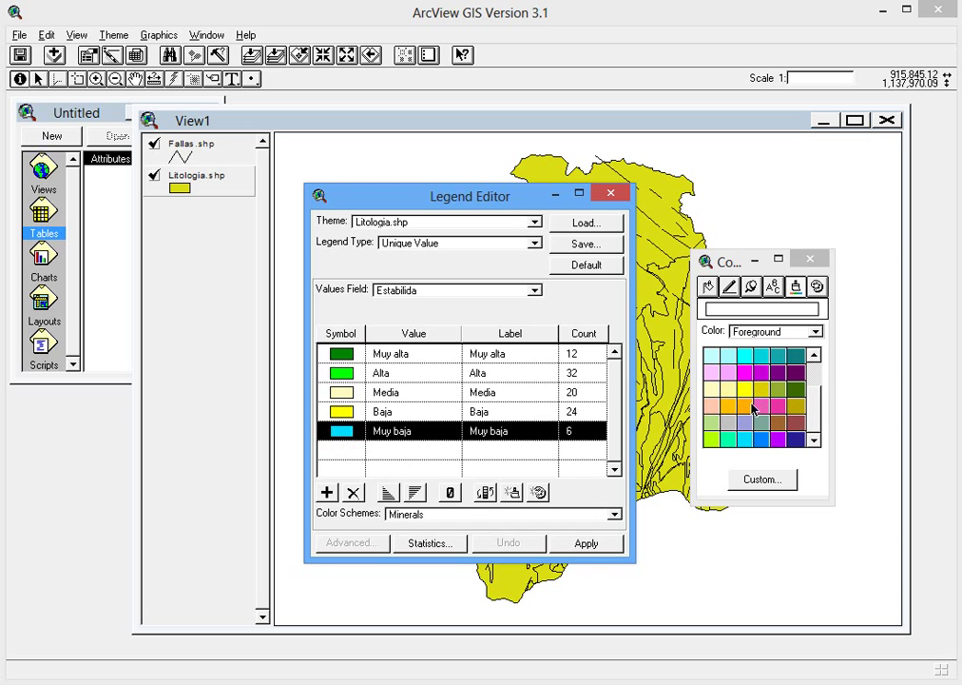
left_click(745, 405)
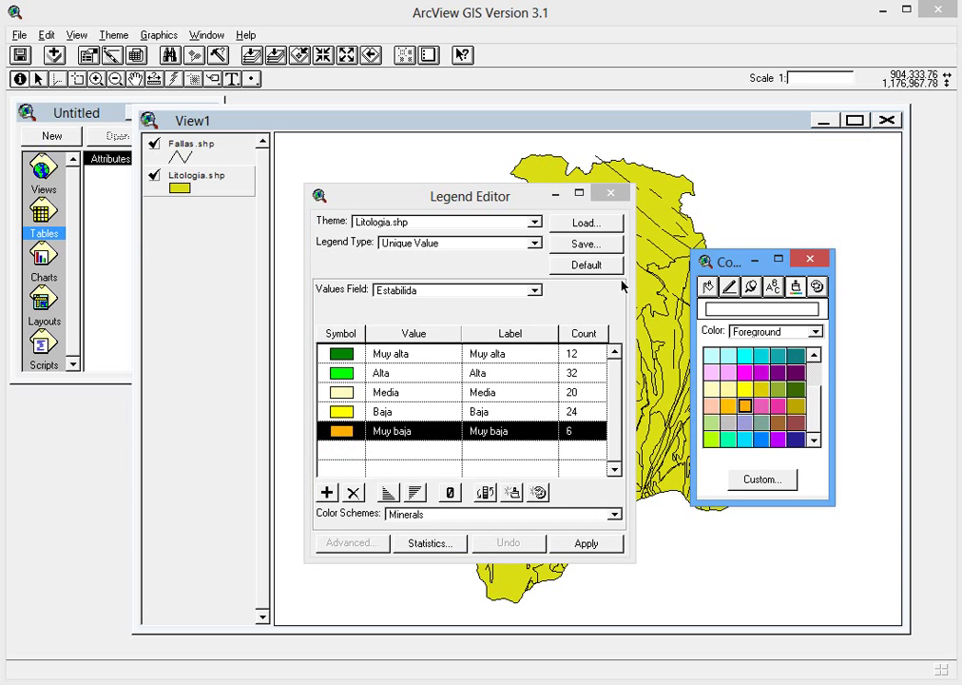
left_click(587, 543)
left_click(810, 261)
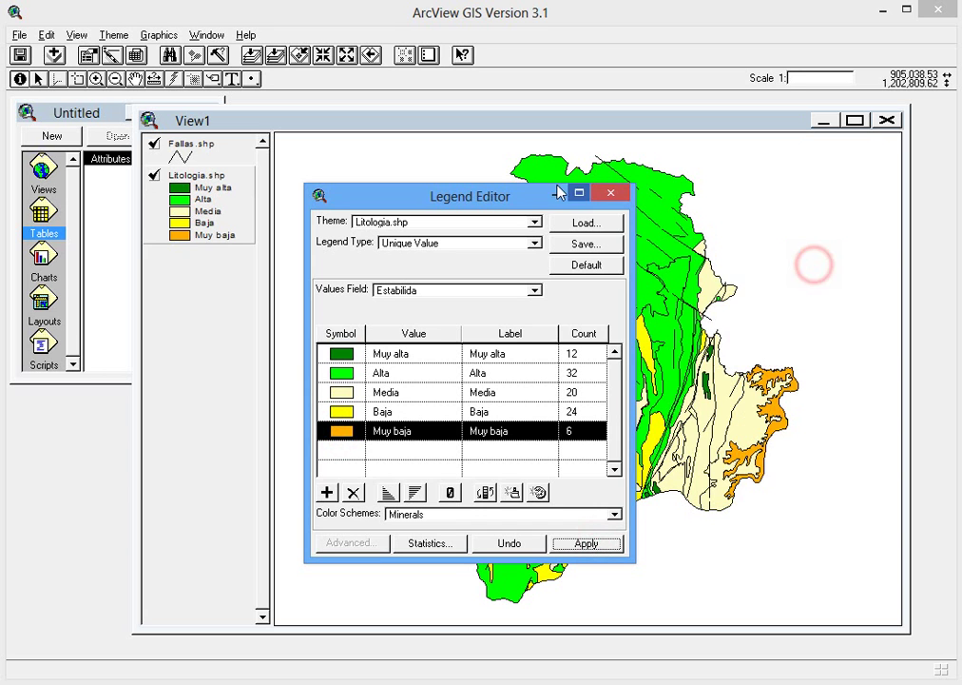
left_click_drag(485, 197, 338, 336)
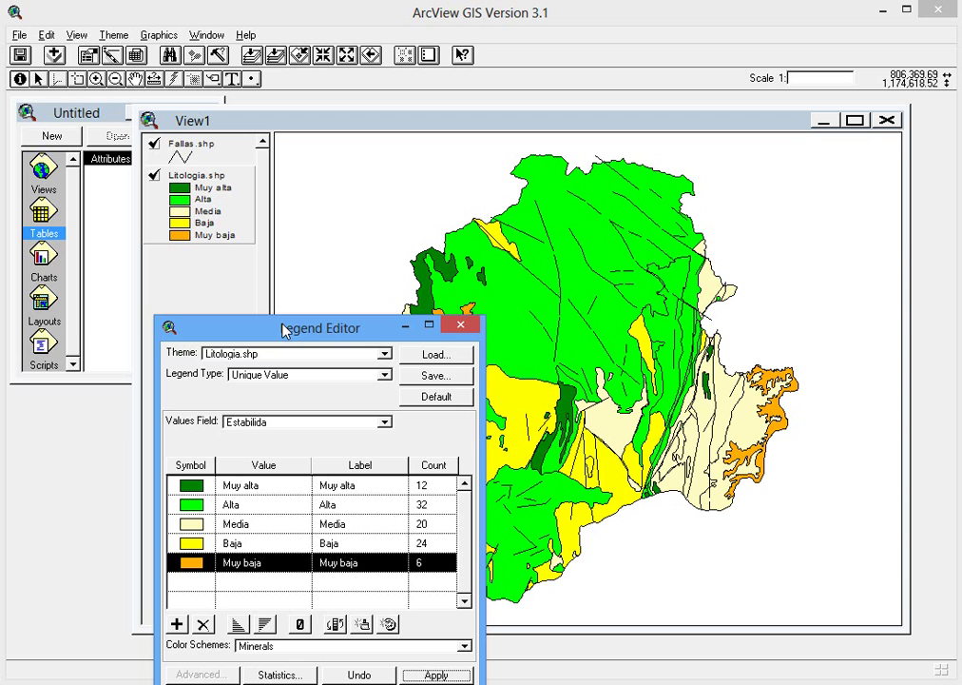
left_click_drag(285, 329, 445, 266)
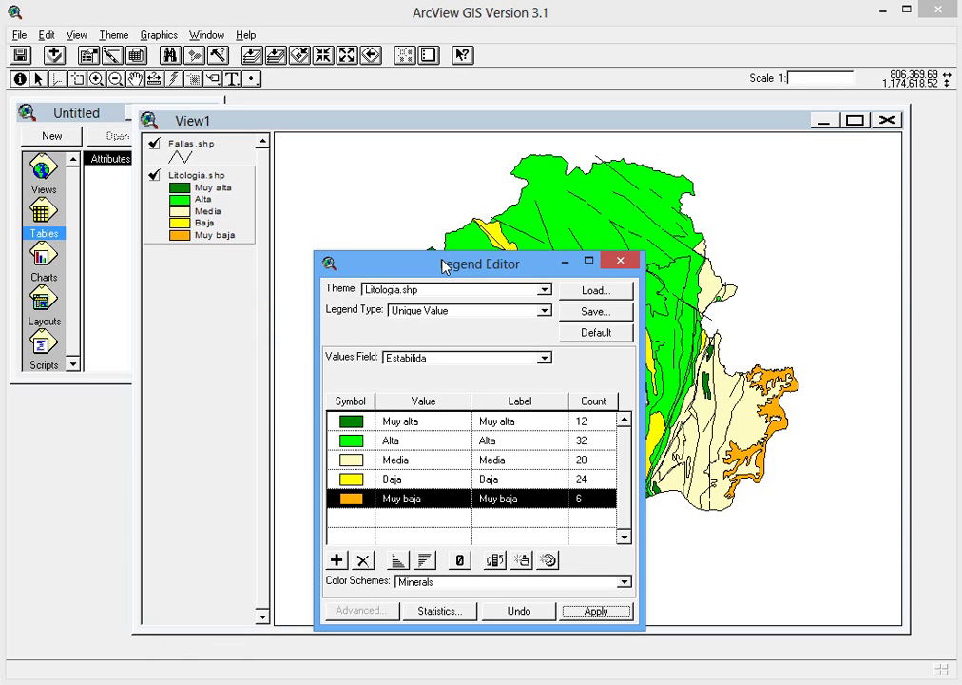
left_click(622, 263)
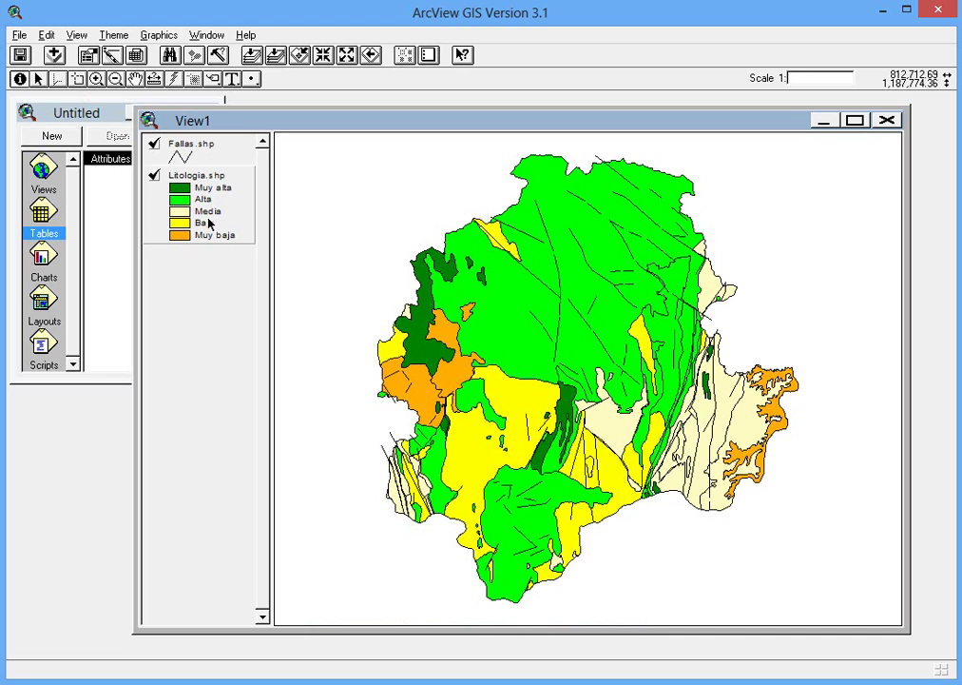
left_click(190, 145)
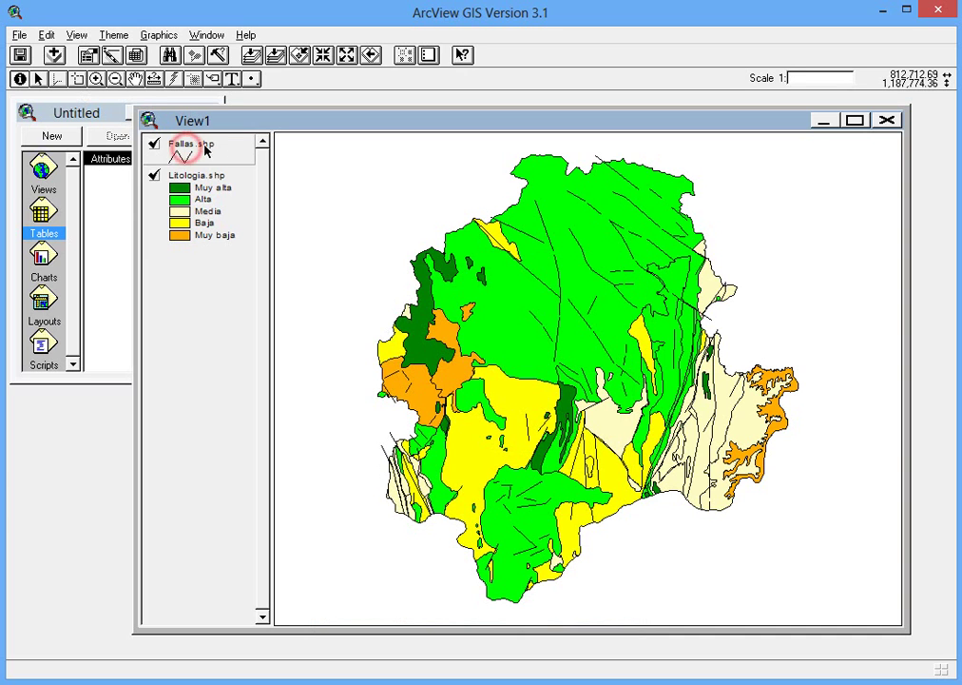
left_click(238, 190)
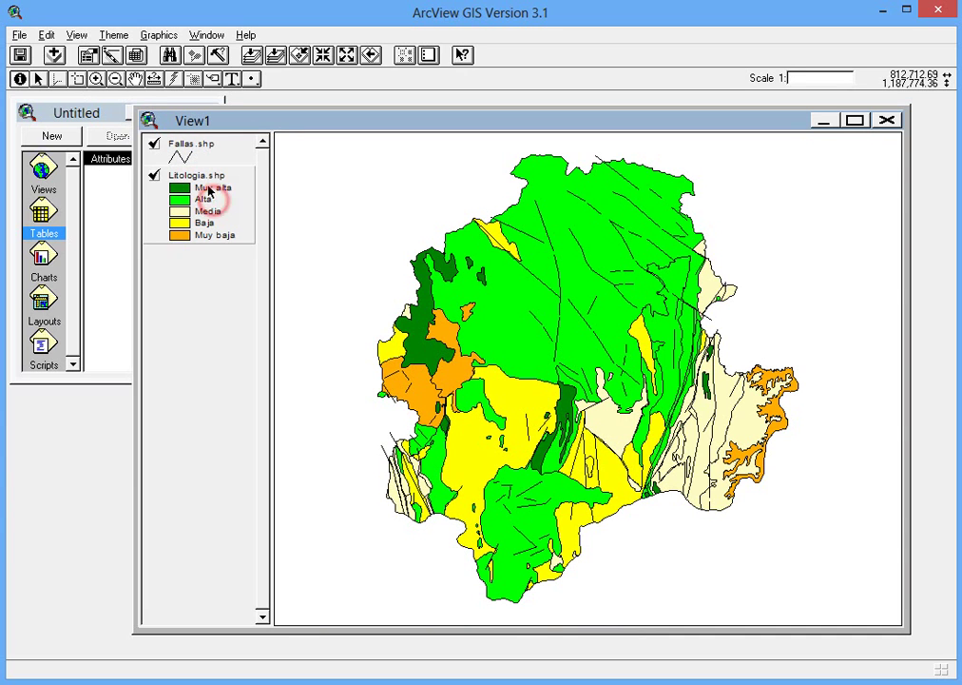
Step: Rename the Litologia.shp theme as Mapa Litológico in its theme properties
left_click(190, 147)
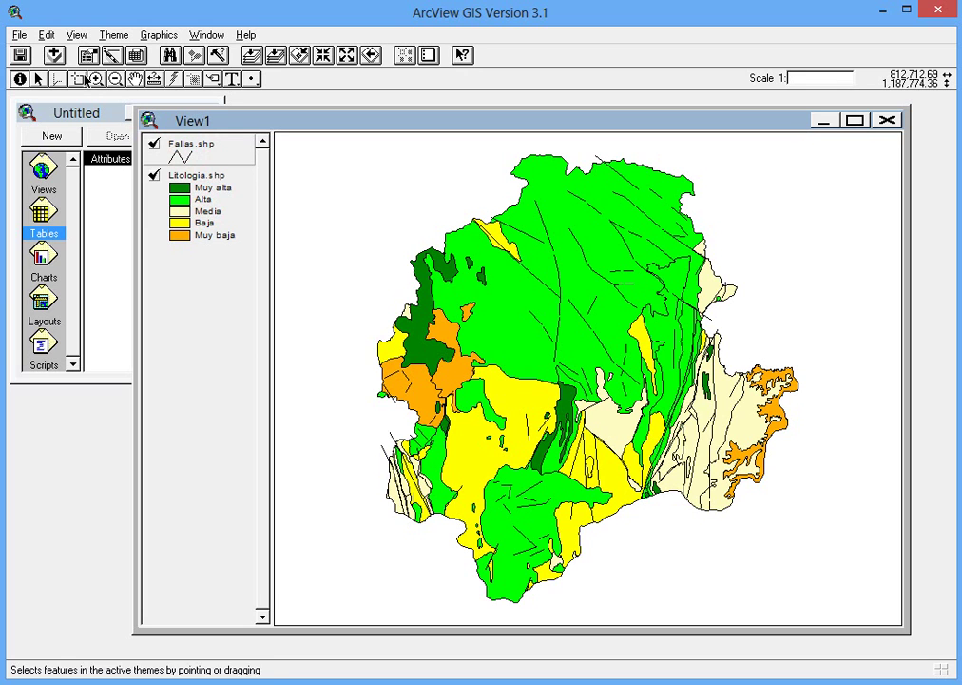
left_click(211, 201)
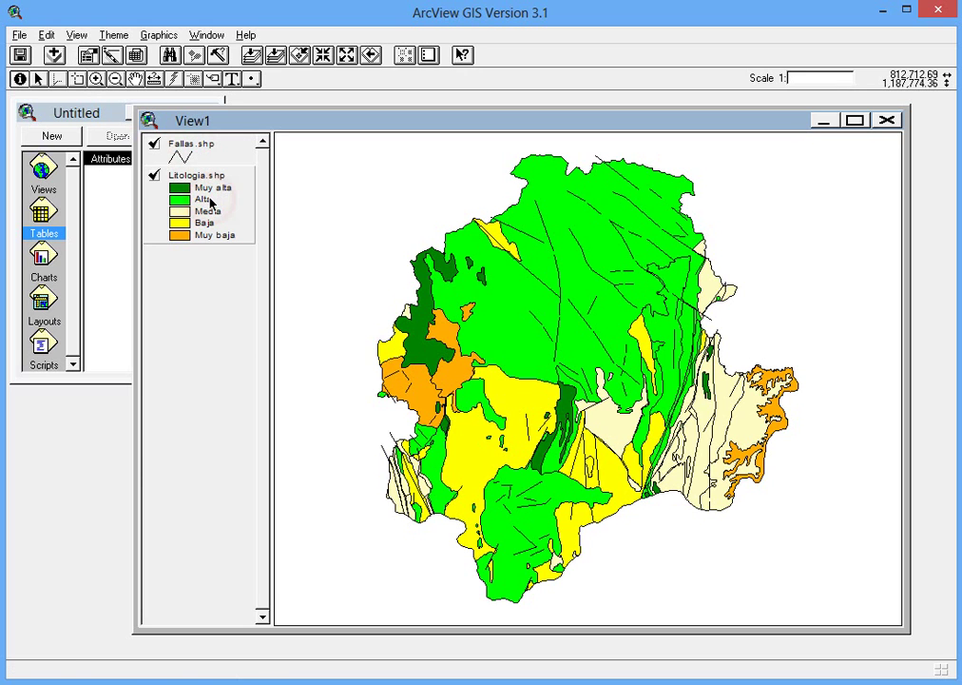
left_click(113, 38)
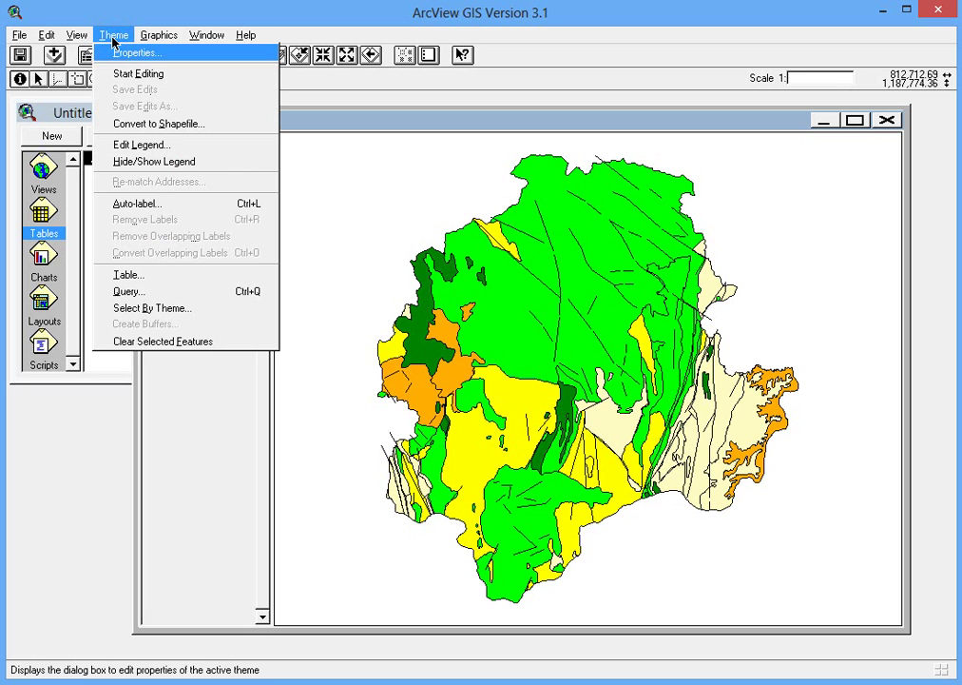
left_click(166, 57)
left_click_drag(374, 120, 387, 105)
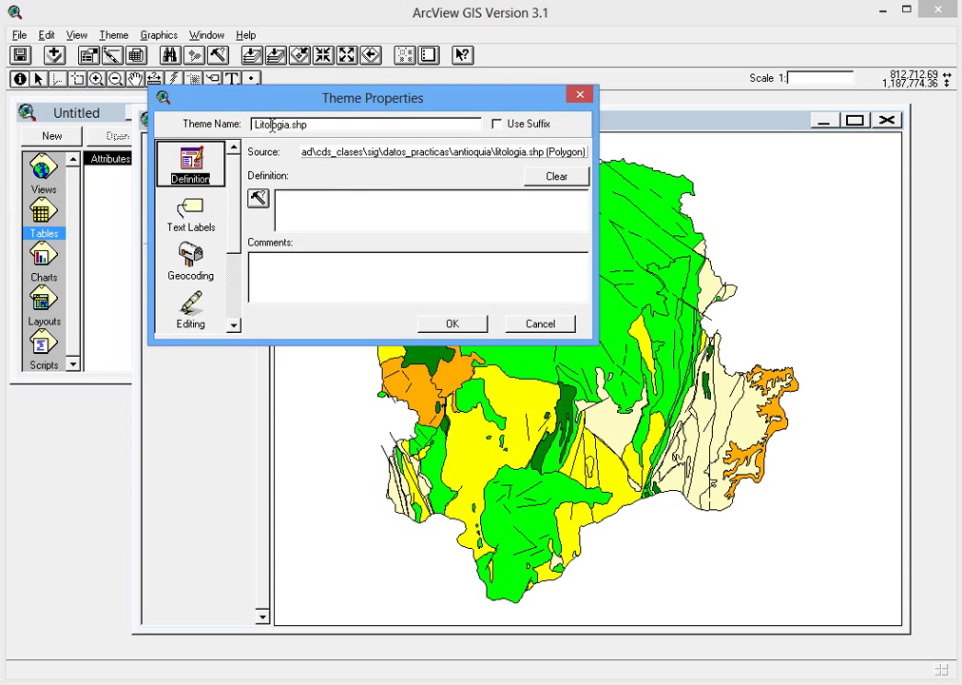
double_click(327, 127)
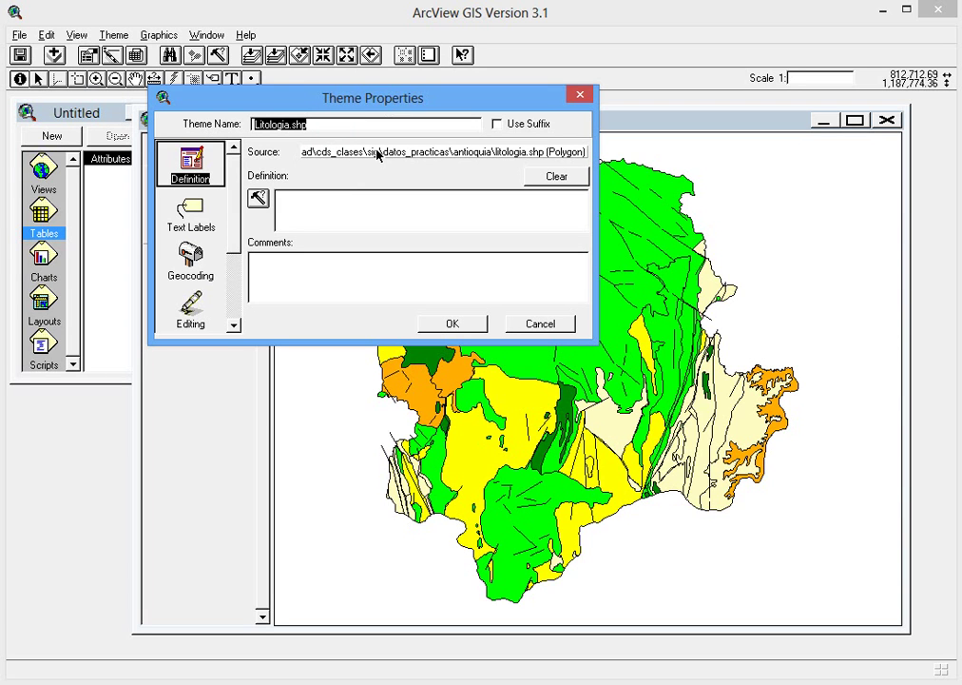
type("Mapa")
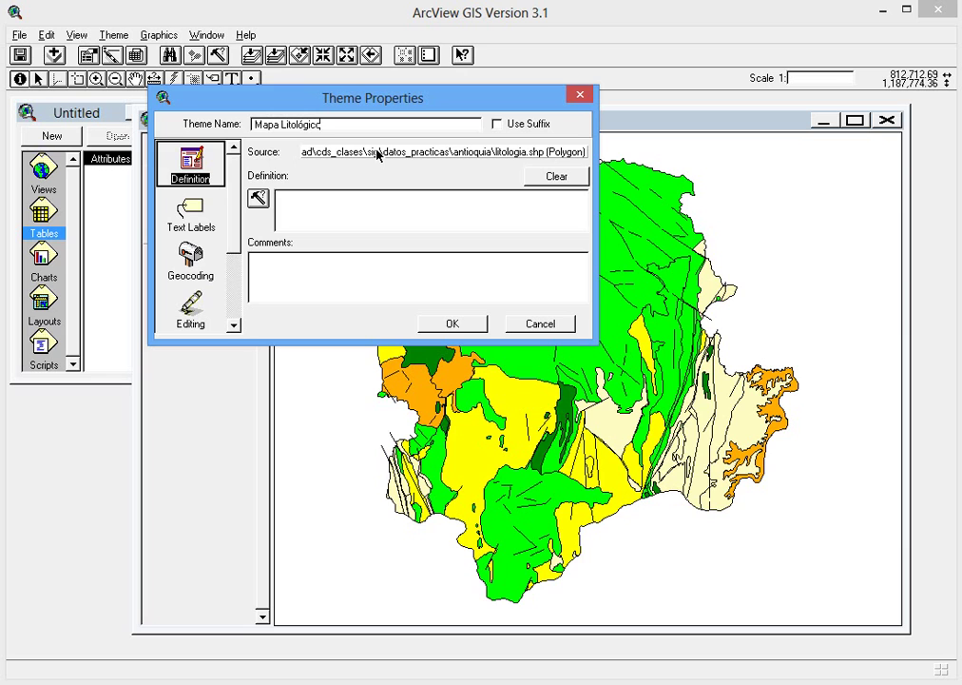
type("Litológico")
left_click(447, 325)
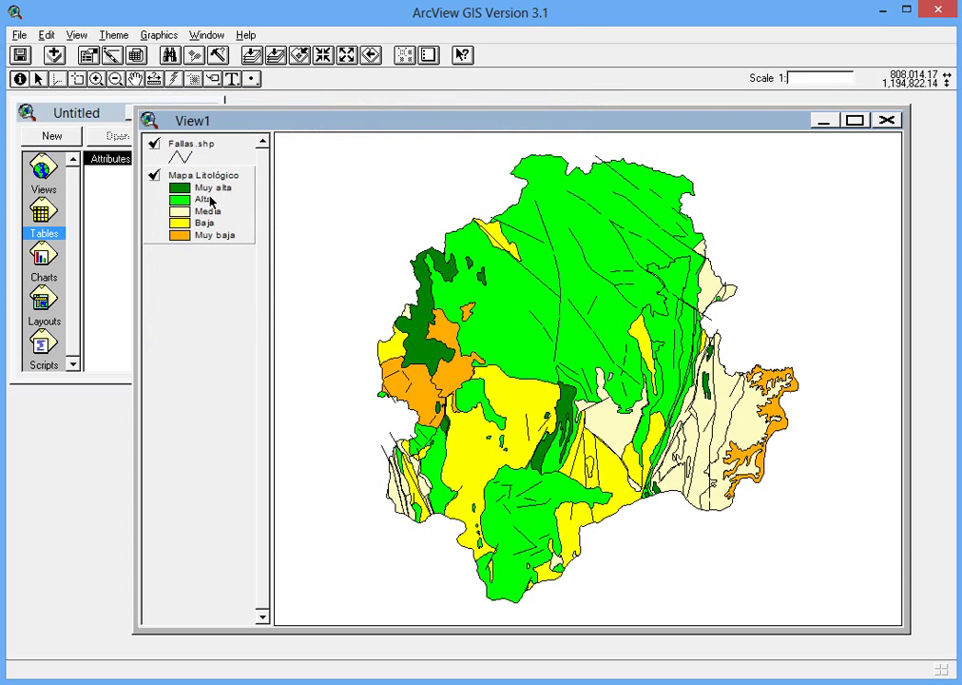
Step: Rename the Fallas.shp theme as Fallas Geológicas in its theme properties
left_click(201, 155)
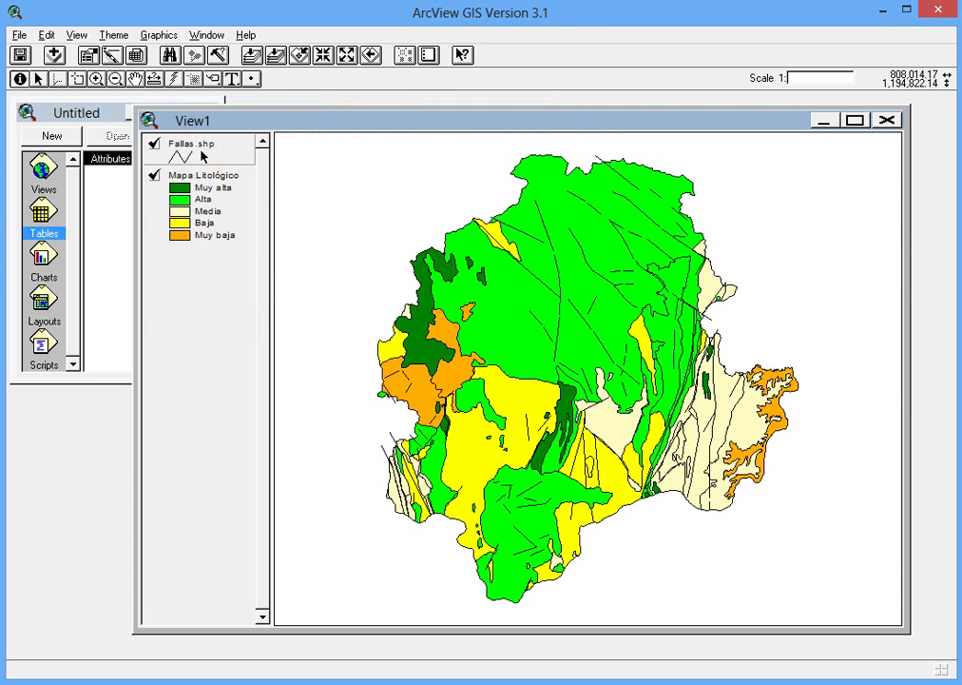
left_click(113, 35)
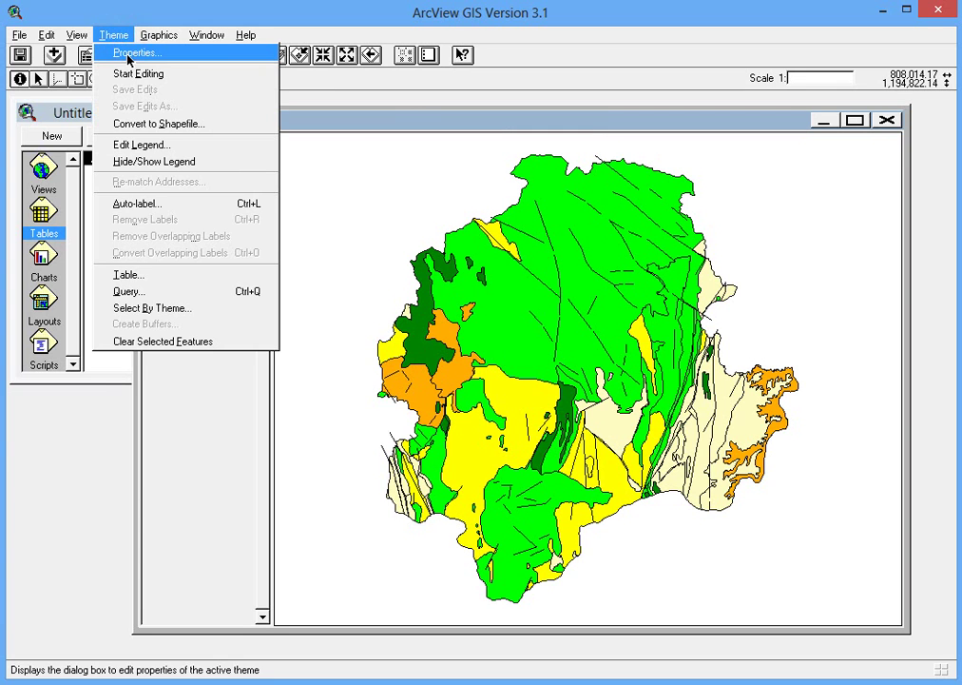
left_click(116, 51)
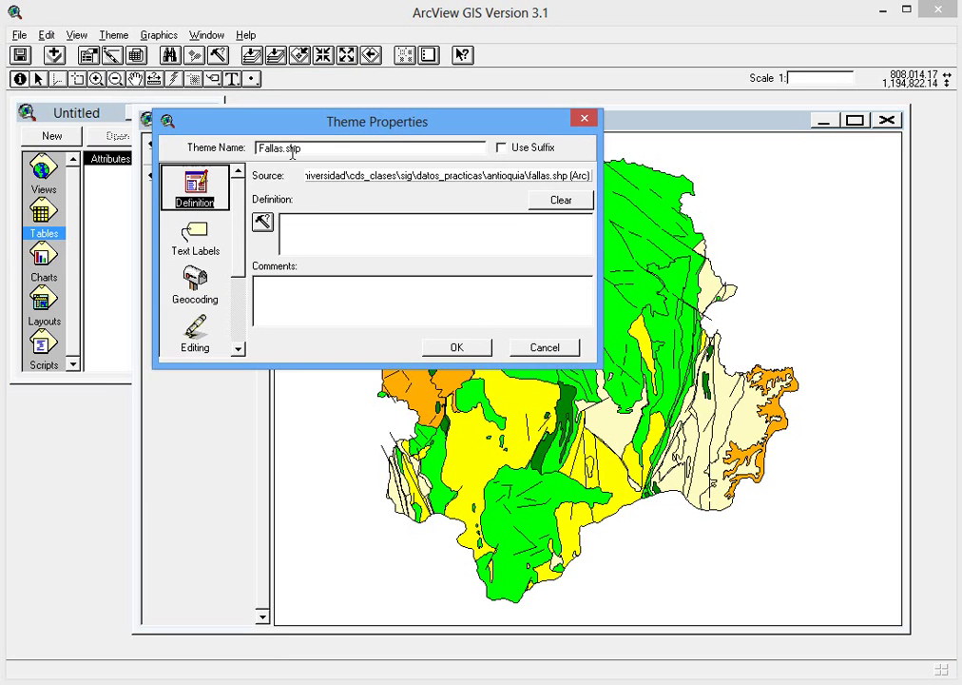
double_click(325, 147)
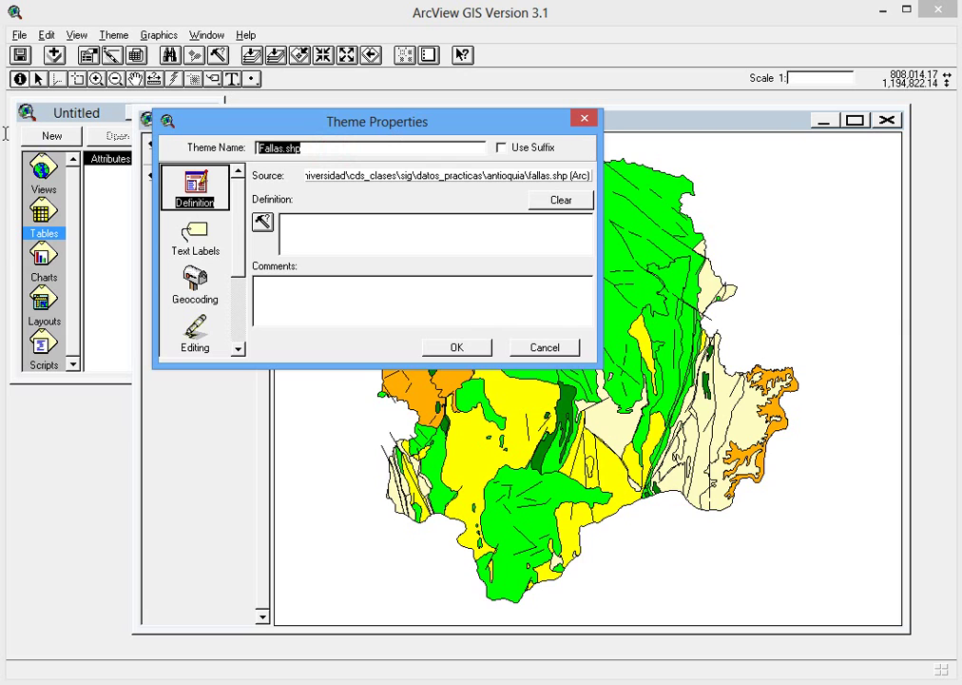
key("End")
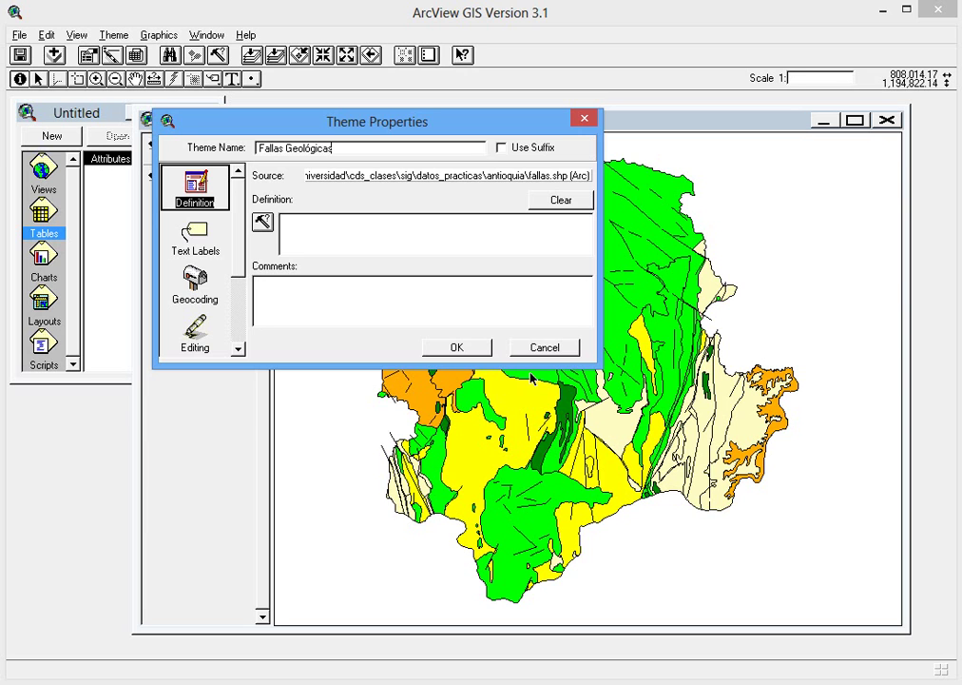
left_click(455, 349)
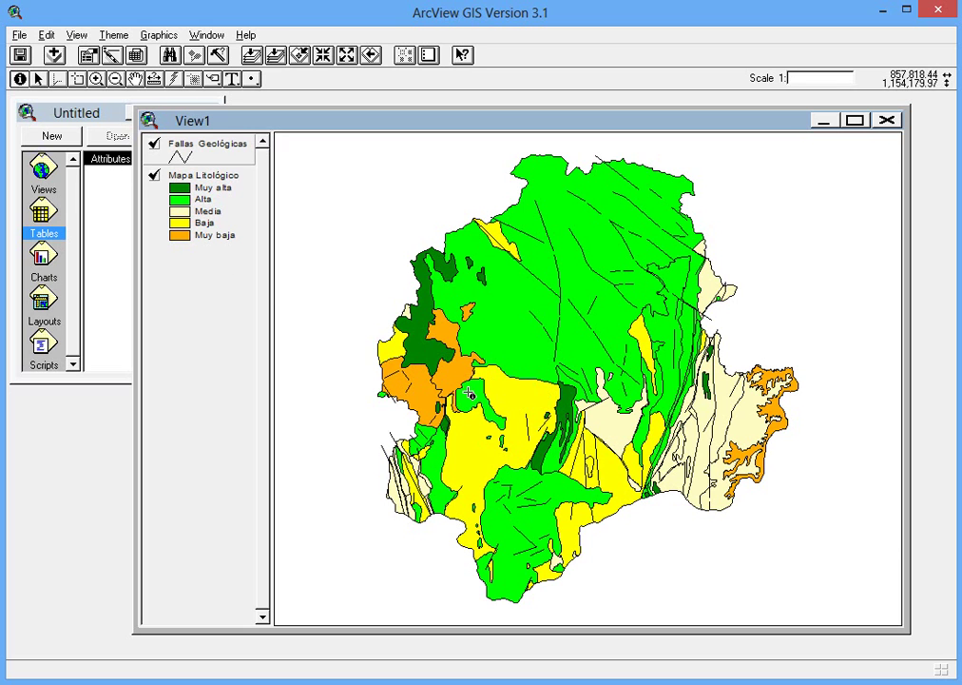
Step: Edit the Mapa Litológico legend and set the outline colour of the Muy alta class to none
double_click(202, 205)
left_click_drag(19, 5, 399, 187)
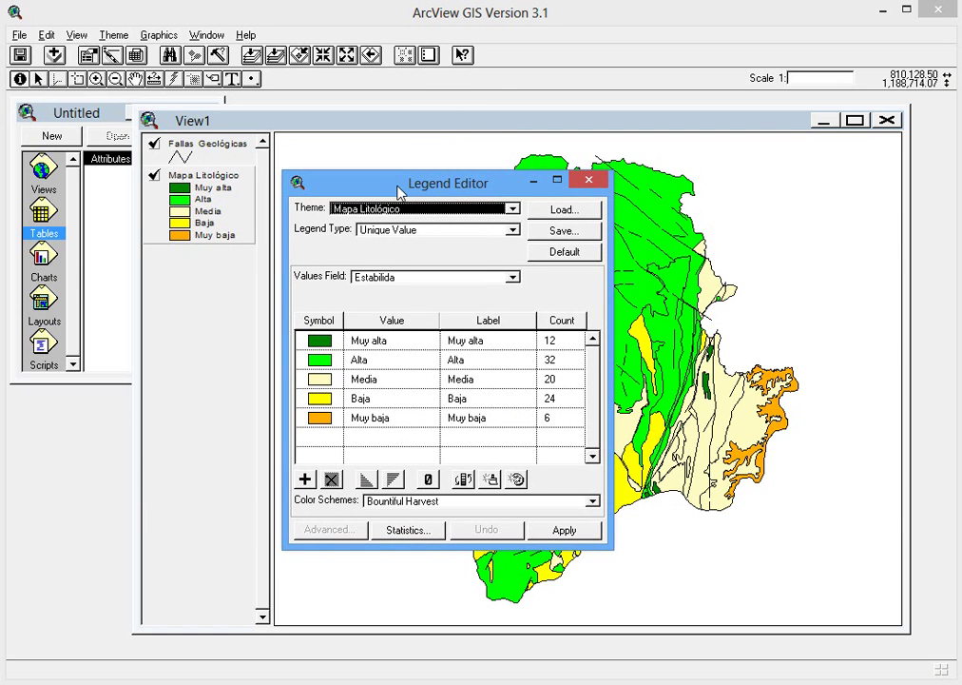
left_click(322, 341)
double_click(322, 341)
left_click(730, 286)
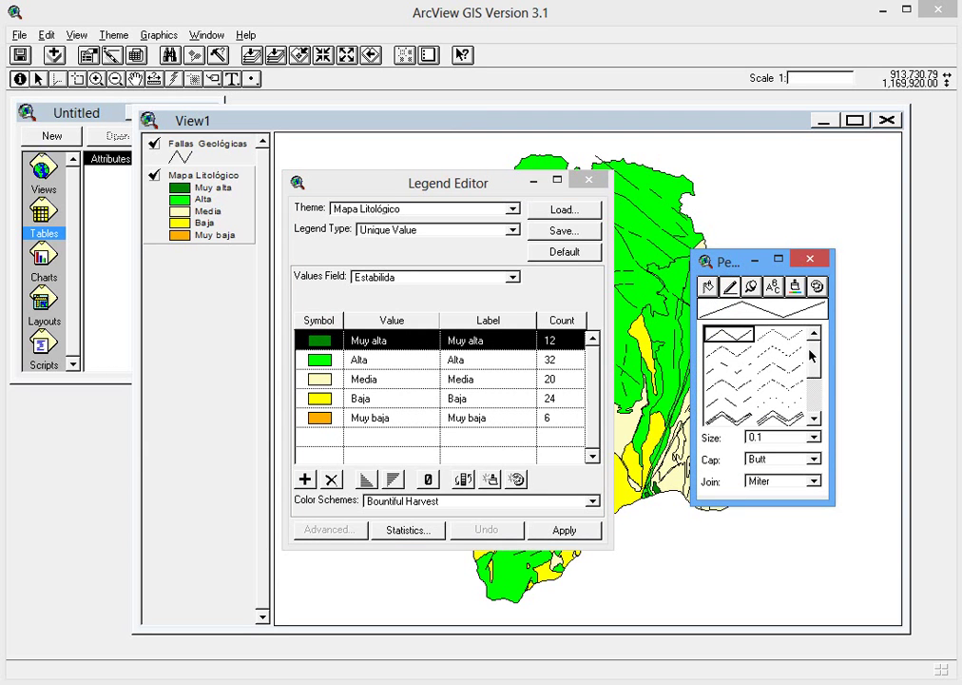
left_click(751, 286)
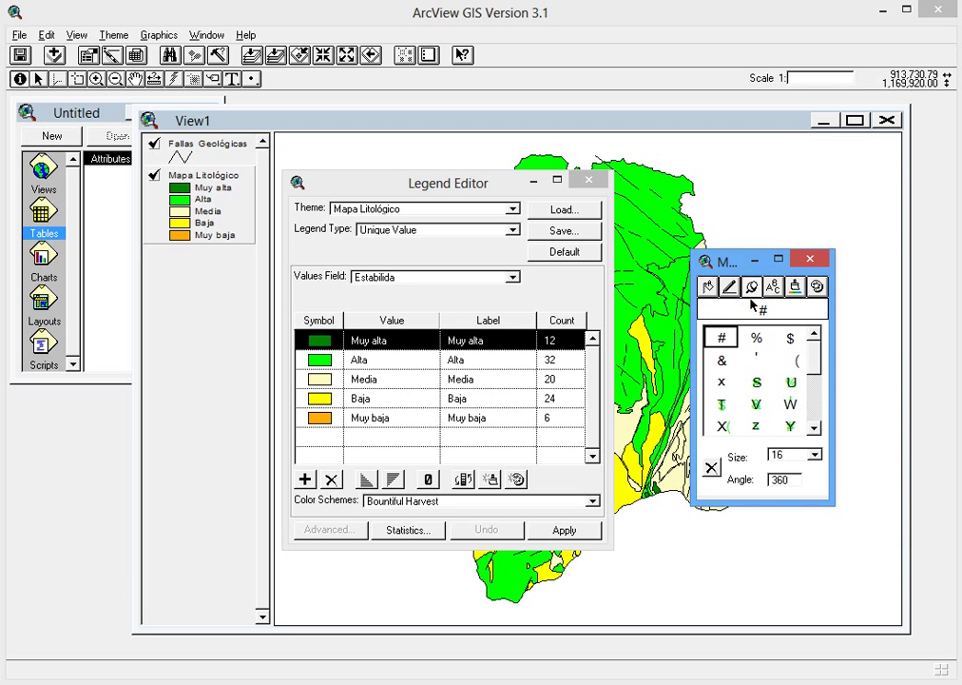
left_click(796, 287)
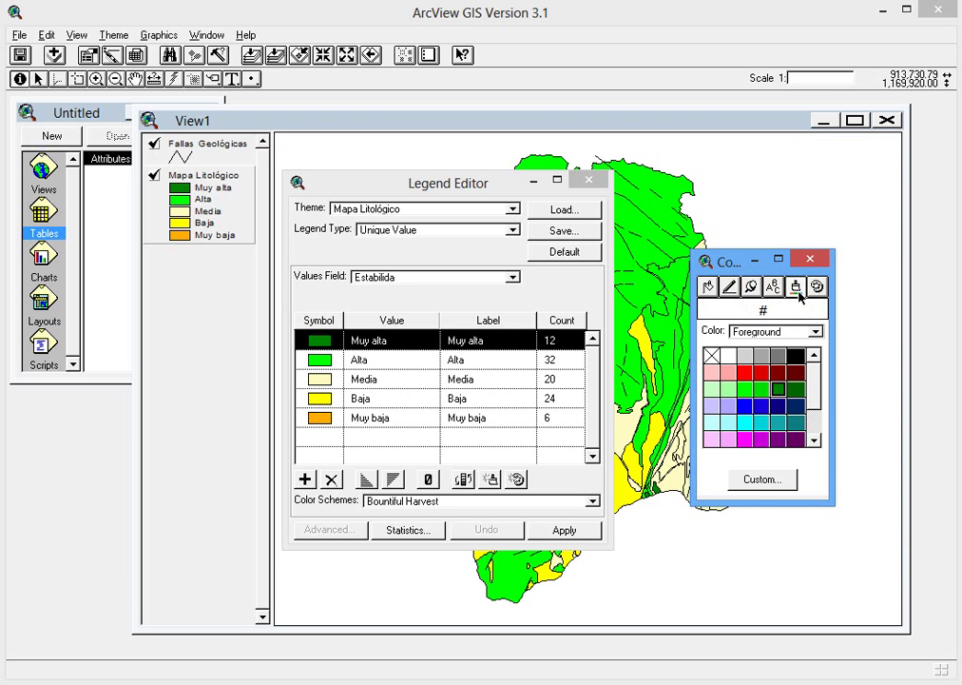
left_click(804, 330)
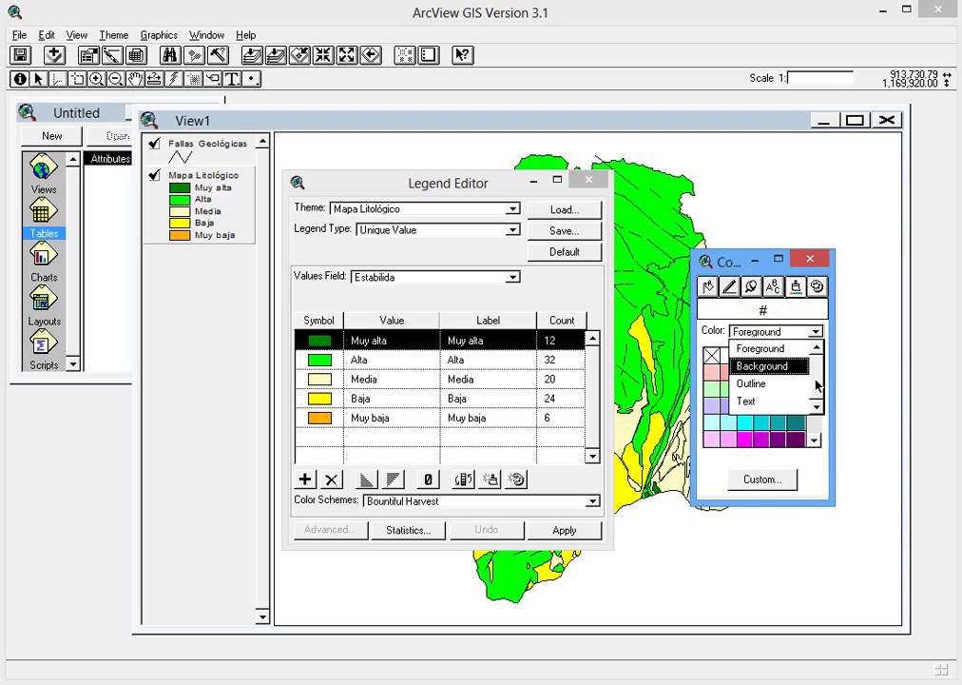
left_click(766, 384)
left_click(713, 357)
Step: Set the outline colour of the Alta, Media, Baja and Muy baja classes to none, and apply the legend
left_click_drag(456, 189, 174, 187)
left_click(54, 351)
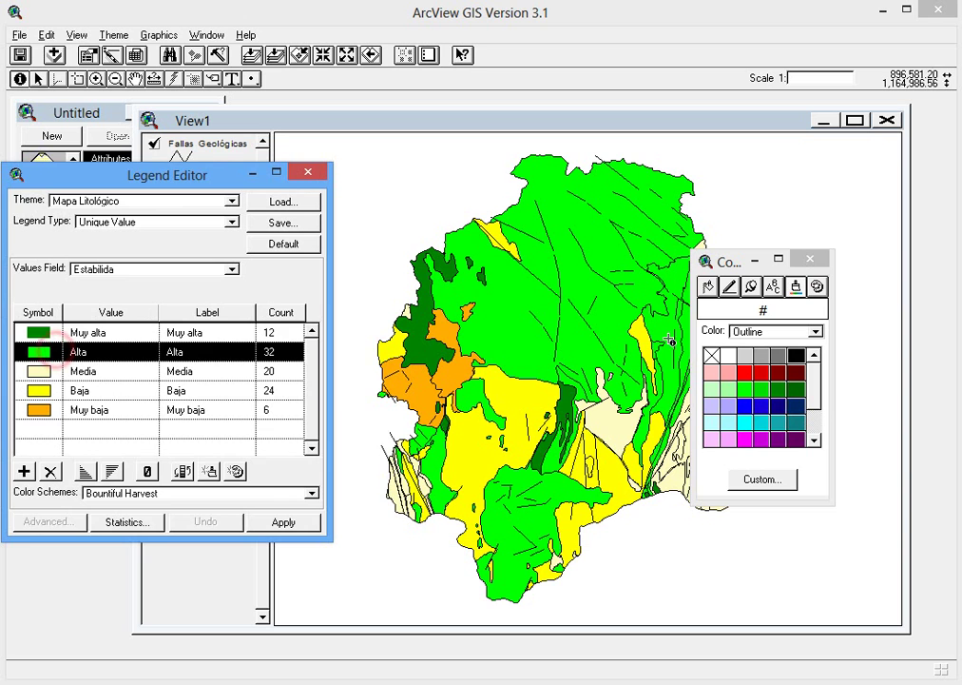
left_click(712, 355)
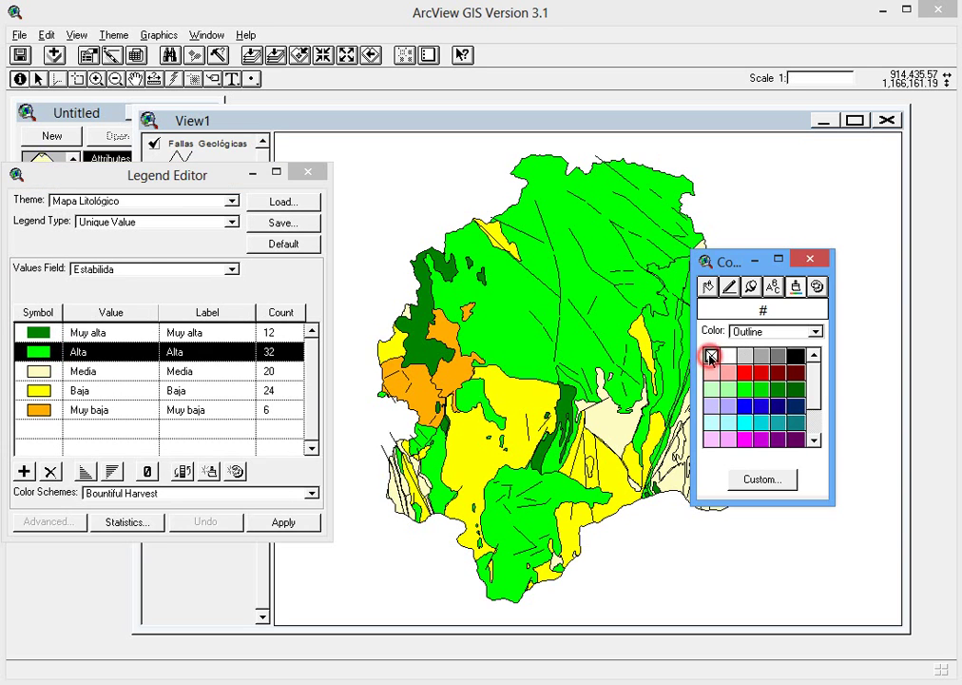
left_click(67, 373)
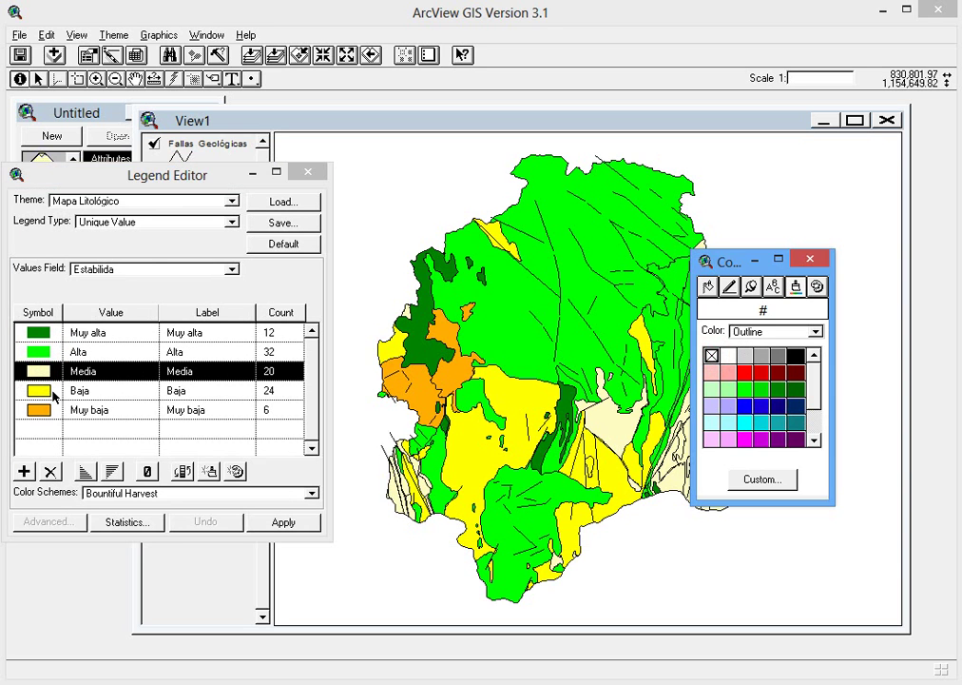
left_click(101, 396)
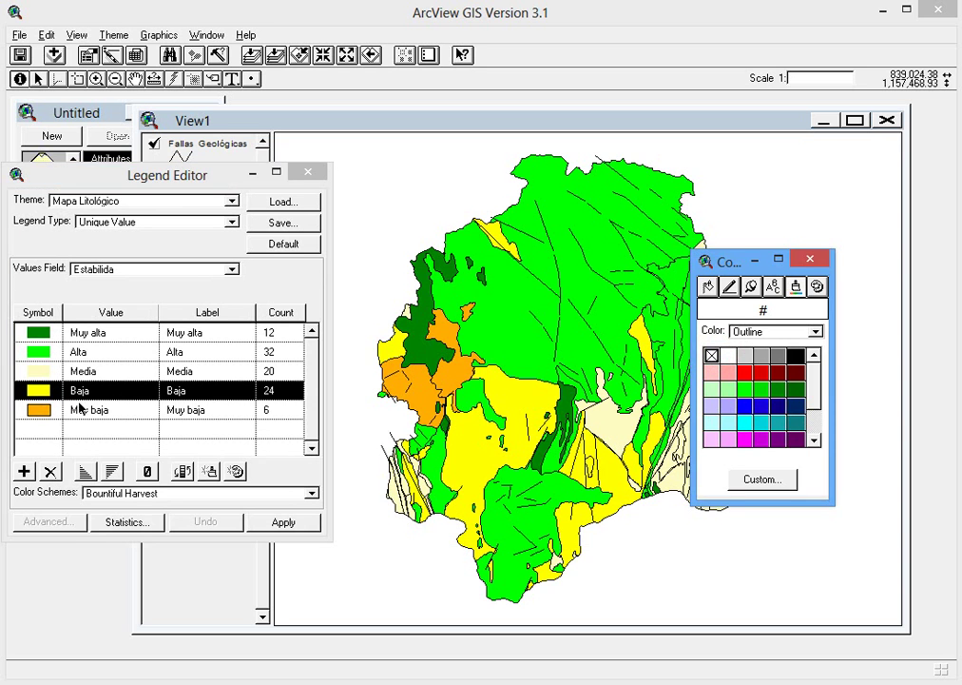
left_click(36, 411)
left_click(712, 357)
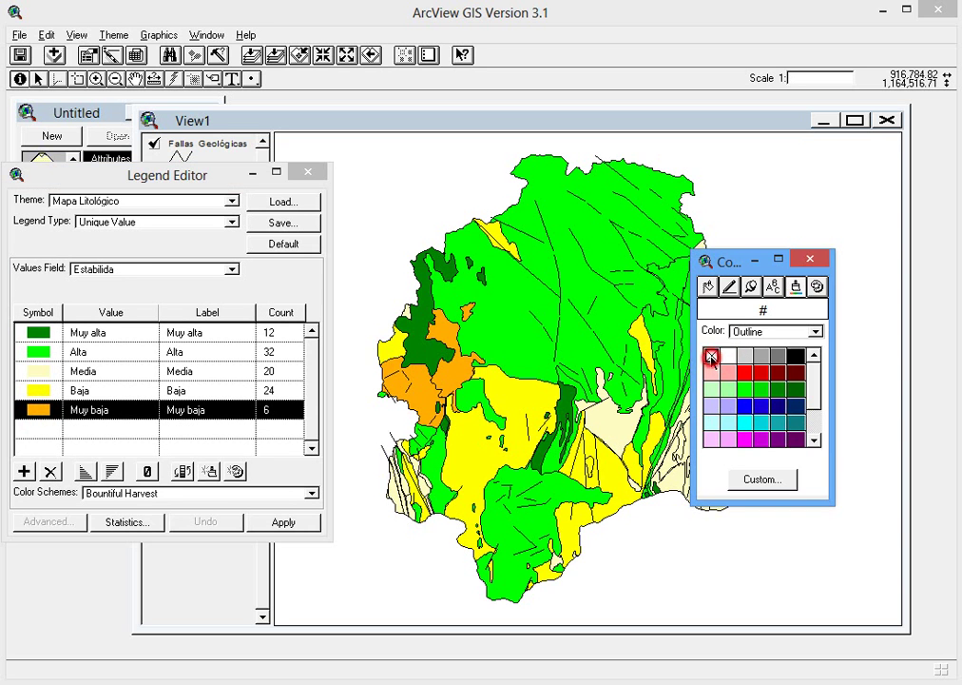
left_click(288, 522)
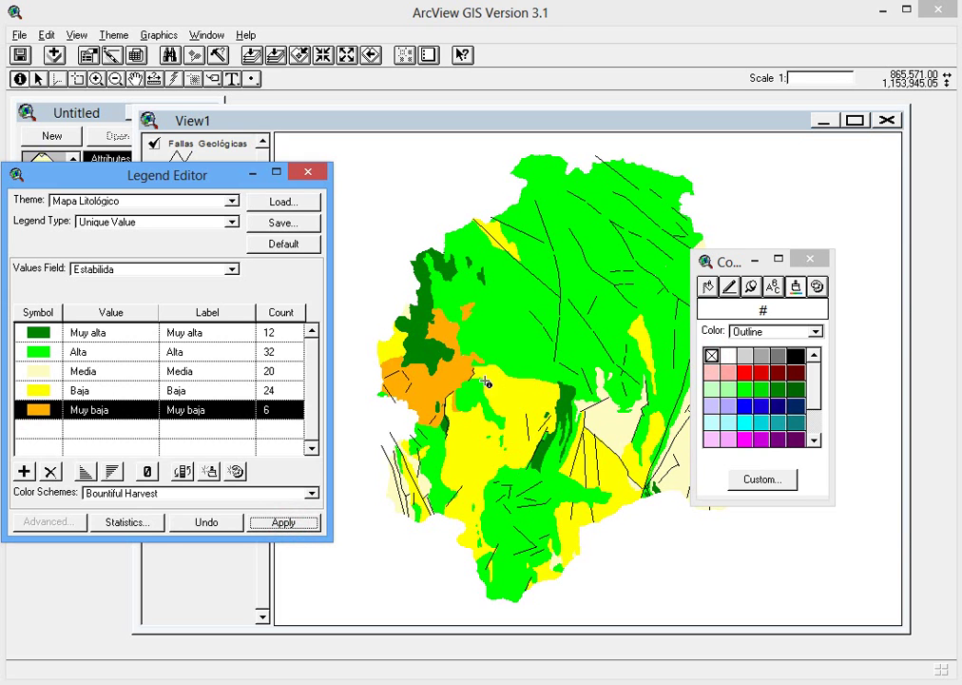
left_click(308, 173)
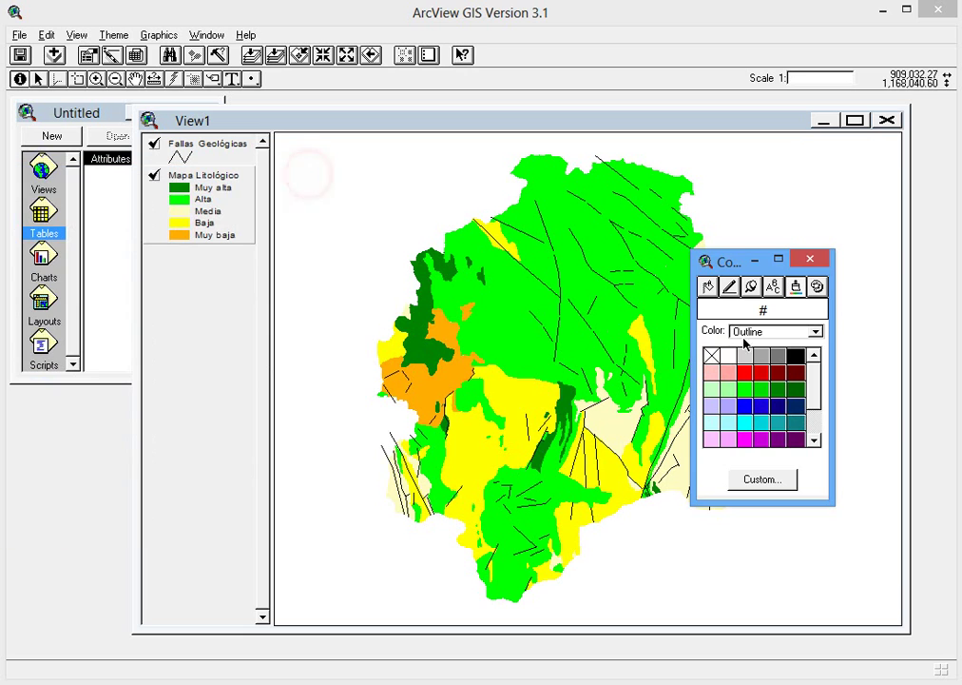
left_click(810, 259)
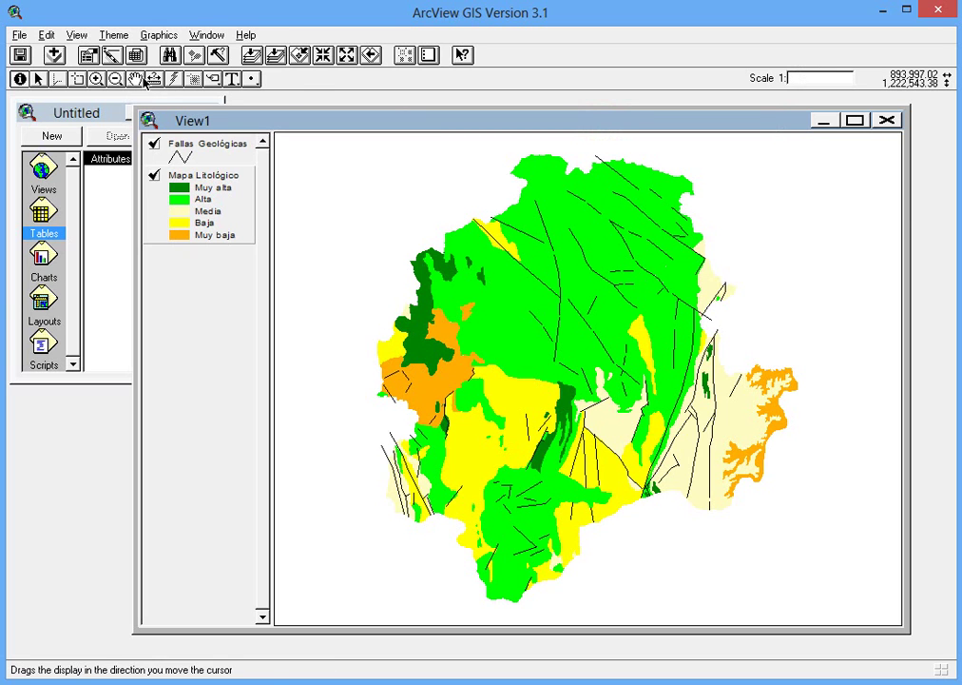
Step: Zoom in on the northwestern part of the map and return to the full extent
left_click(96, 79)
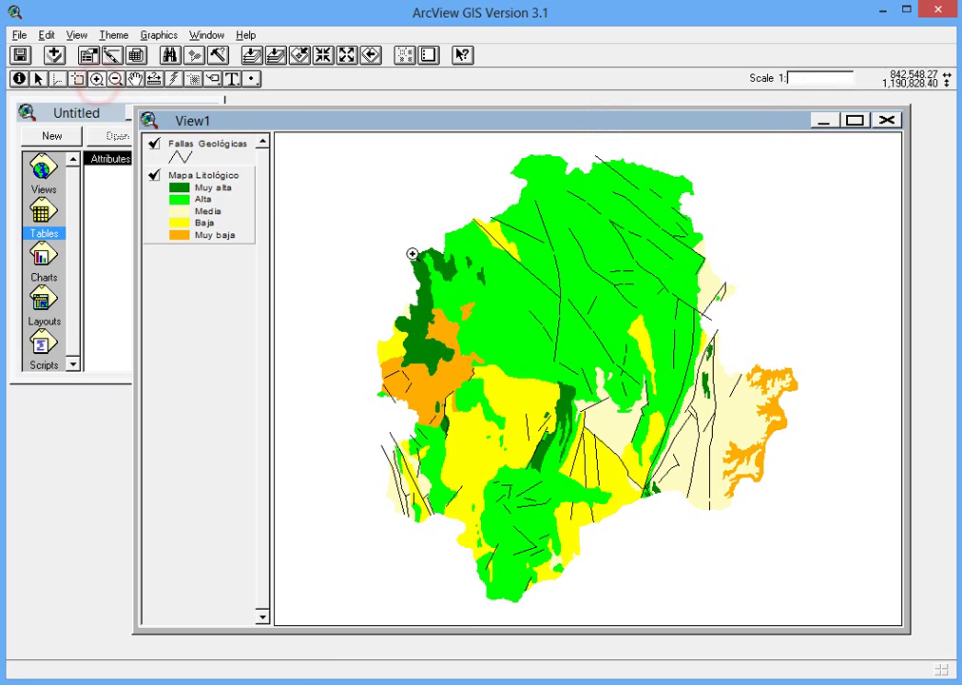
left_click_drag(411, 254, 603, 351)
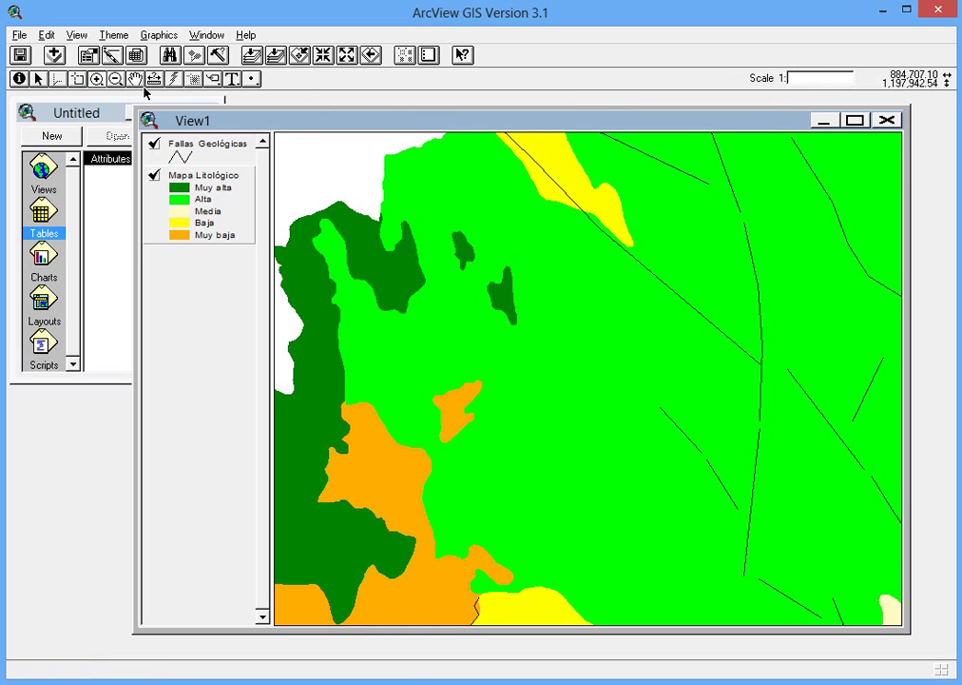
left_click(251, 55)
left_click(327, 121)
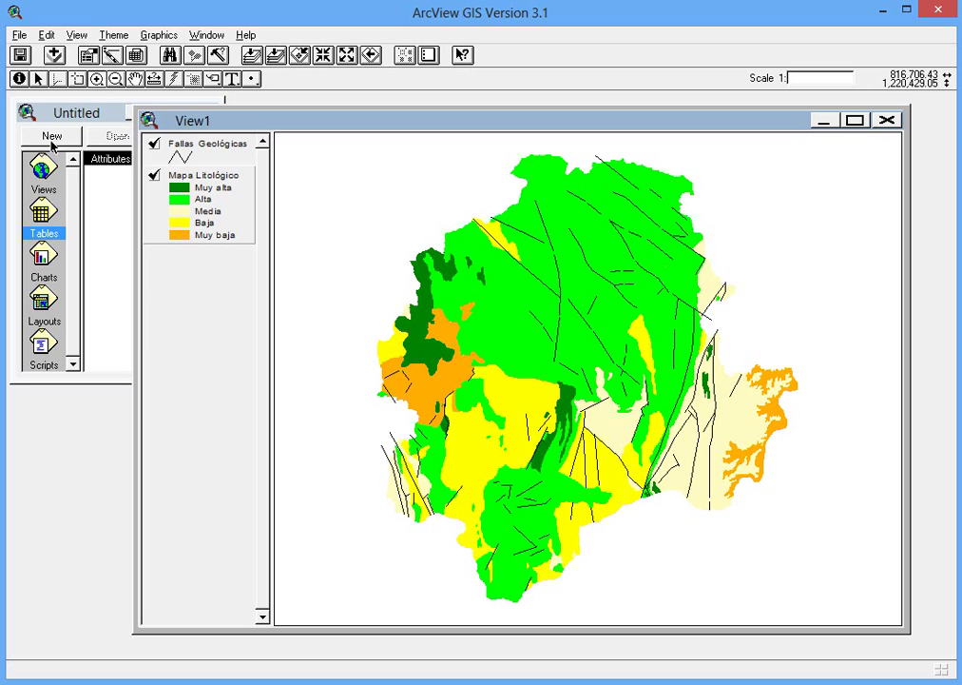
Step: Name the view Modelo Litológico in its view properties and fill in the creator
left_click(74, 35)
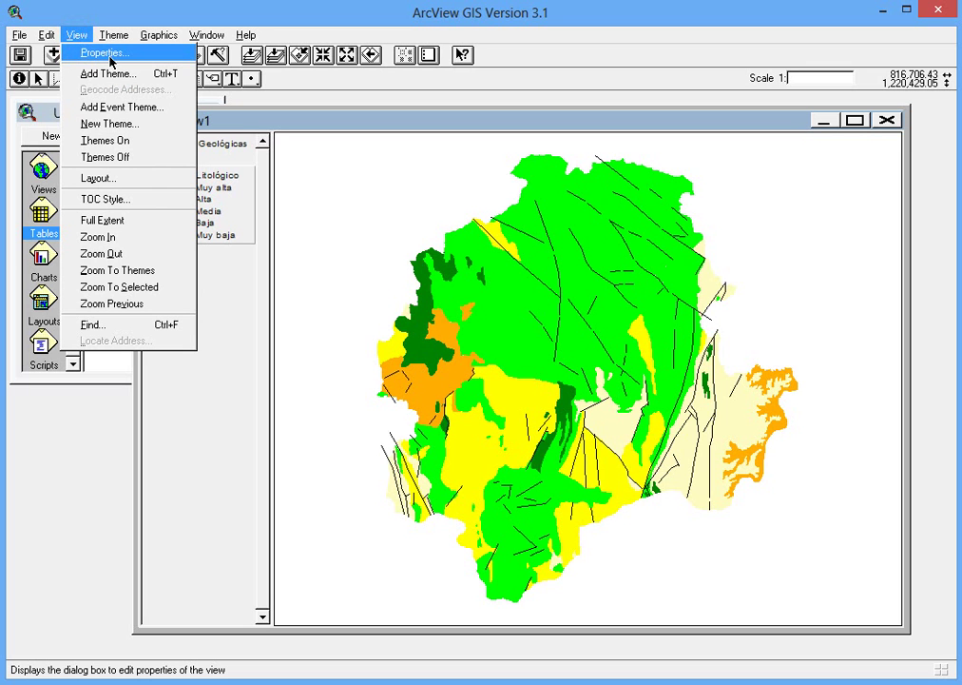
left_click(114, 54)
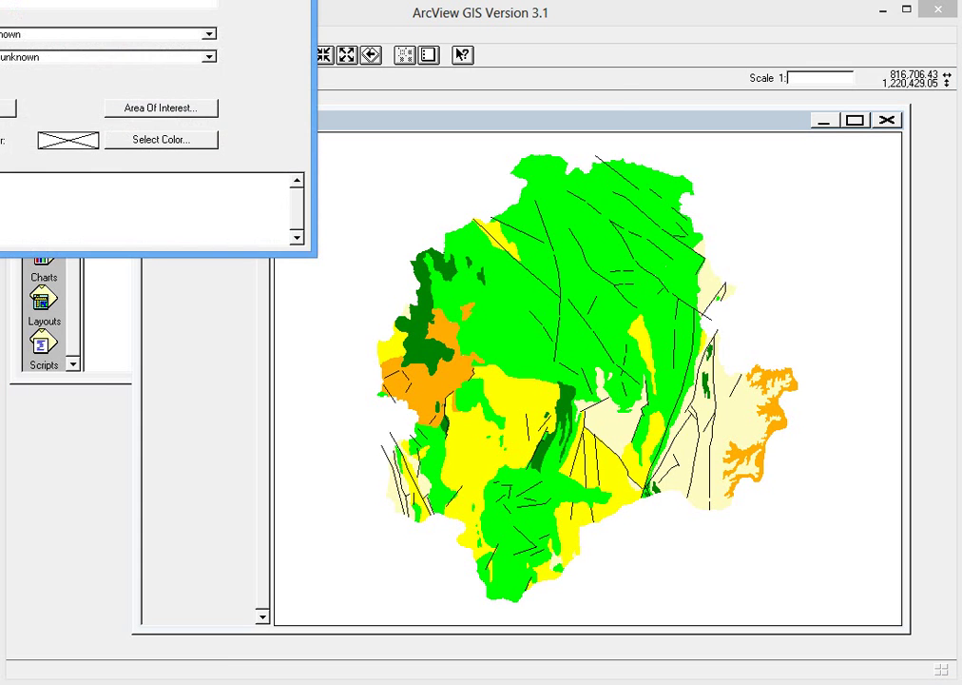
left_click(345, 122)
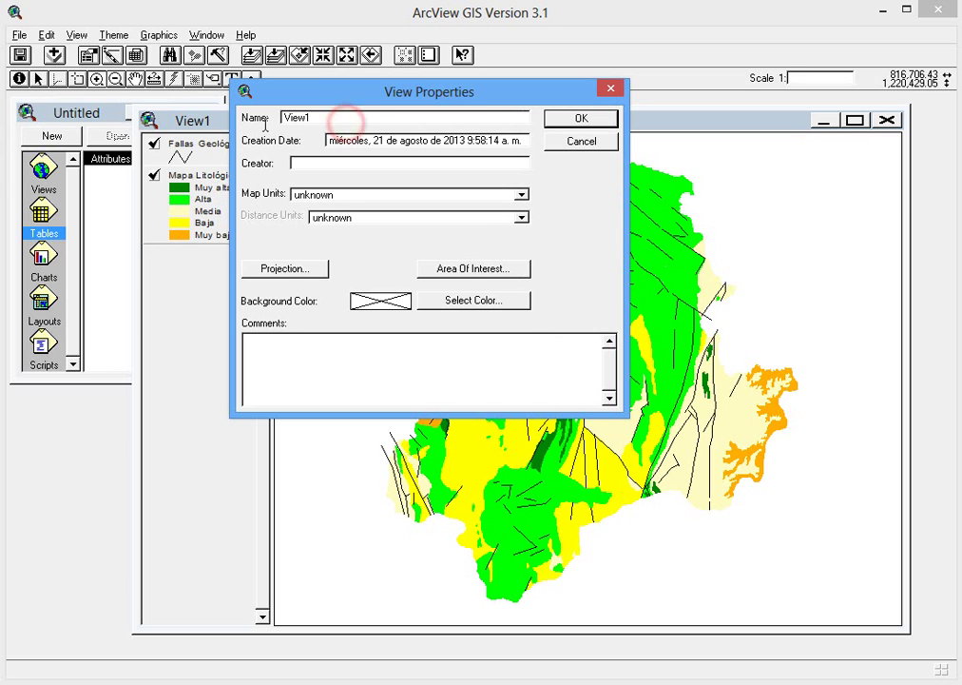
double_click(350, 119)
type("Modelo Litológico")
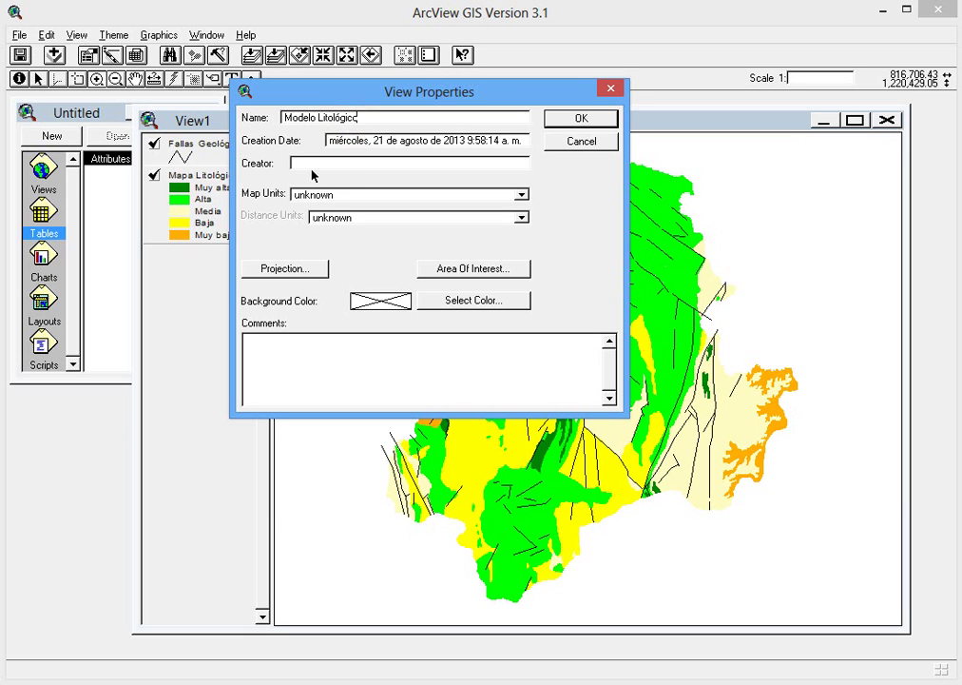
left_click(343, 165)
Step: Set the view's map units and distance units to meters and apply the view properties
left_click(522, 196)
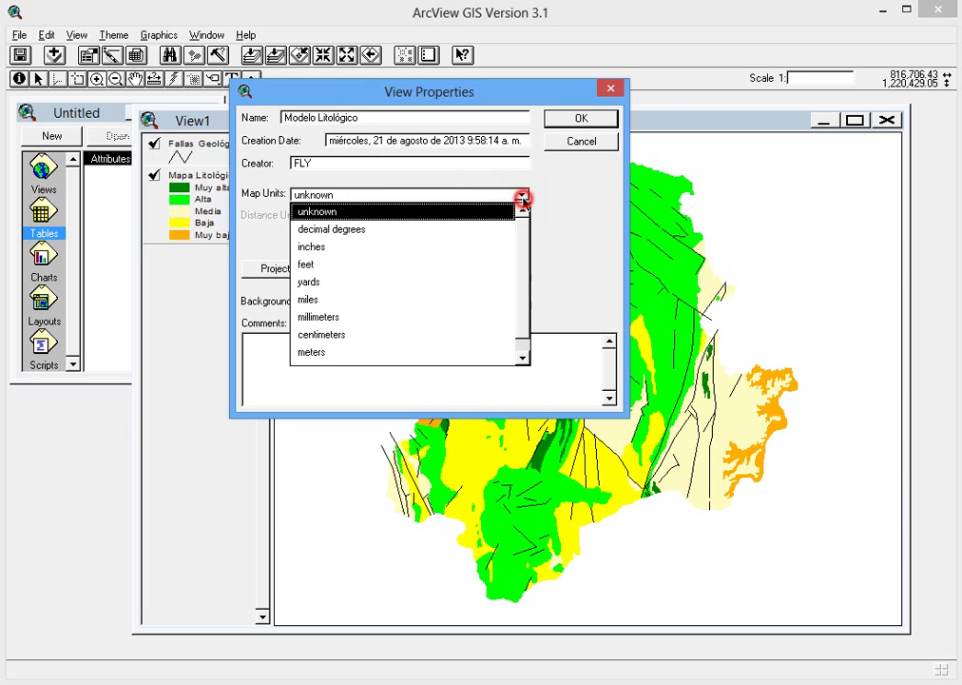
left_click(388, 353)
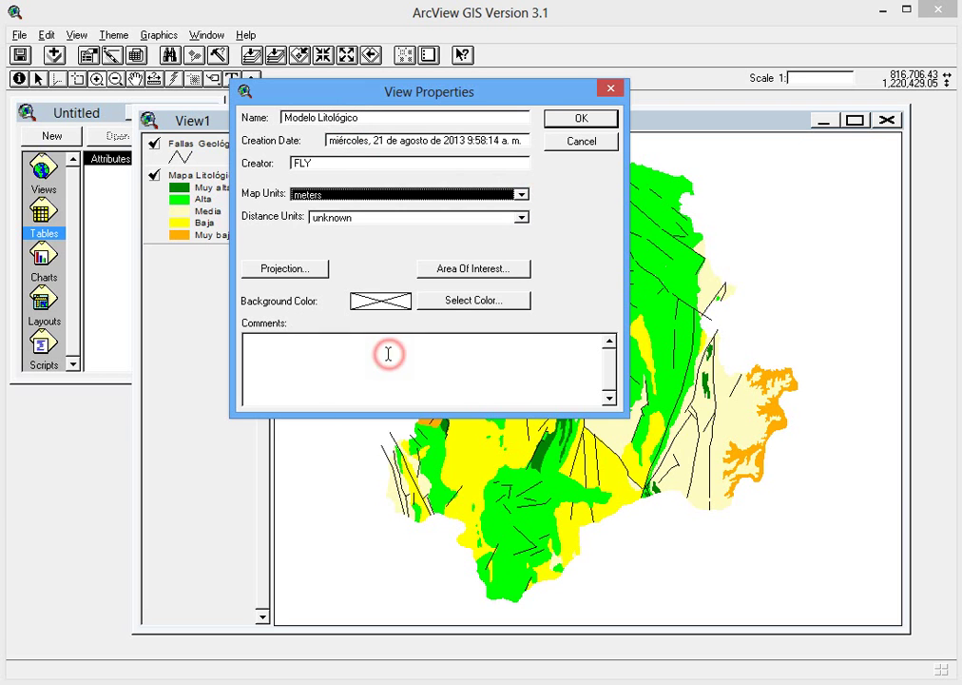
left_click(370, 219)
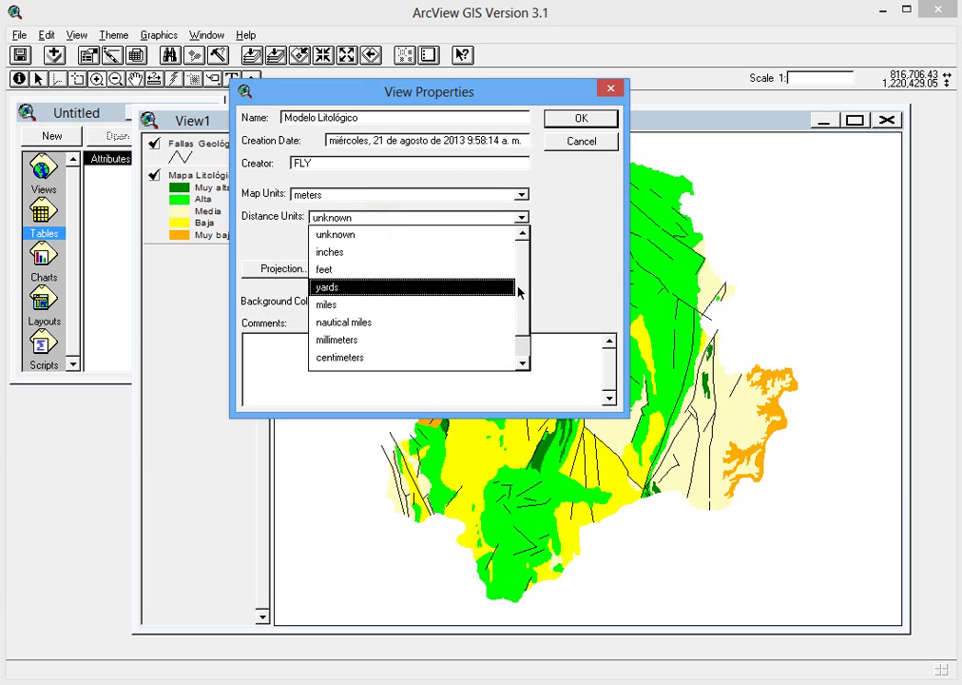
left_click(518, 291)
left_click(410, 359)
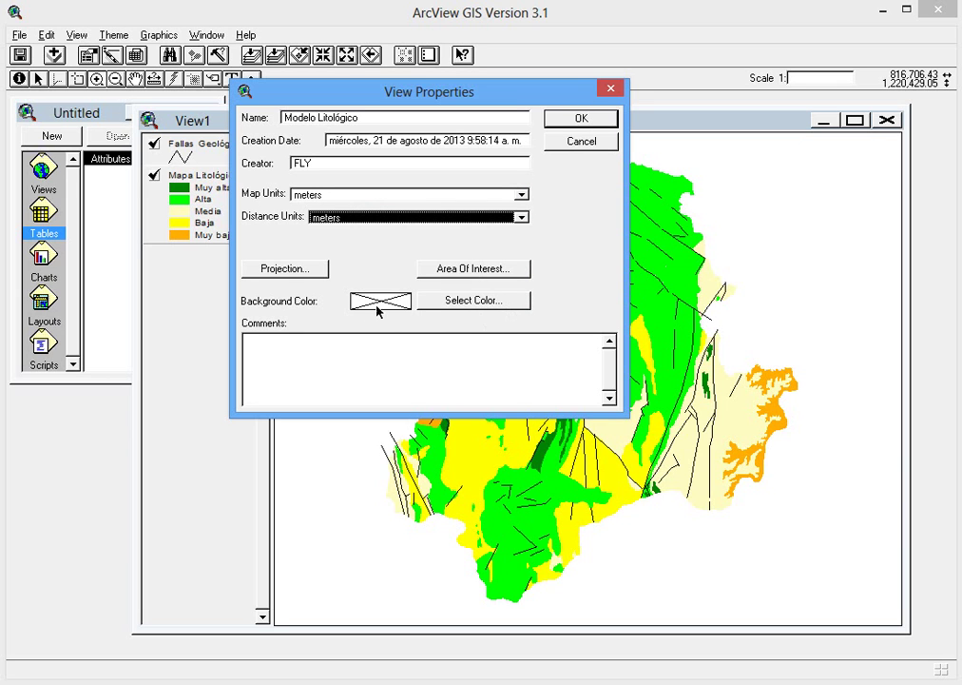
left_click(582, 118)
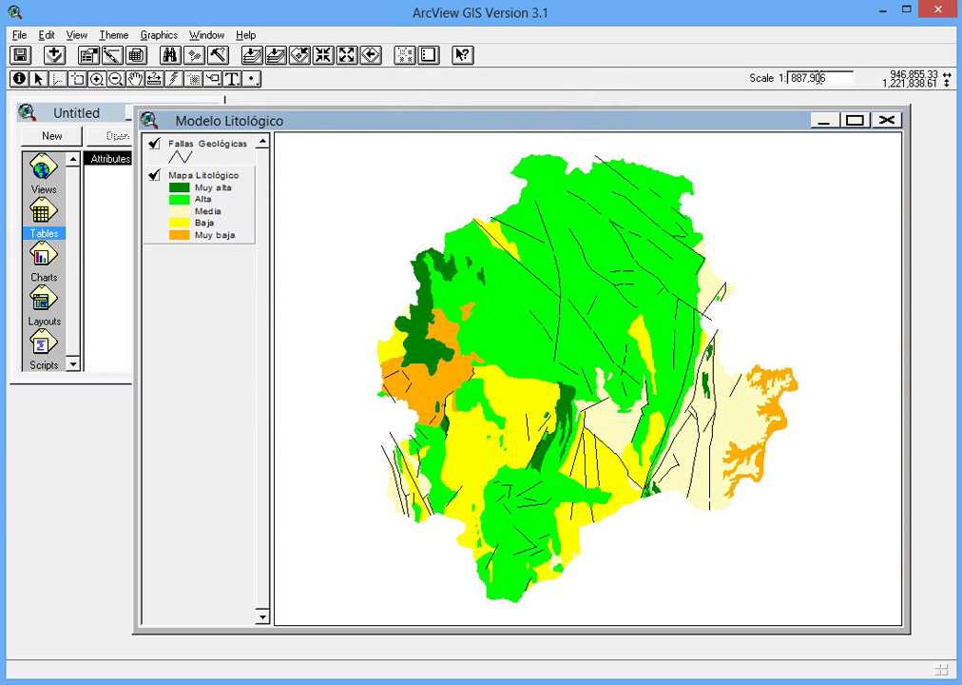
Step: Zoom in on a small Muy alta polygon in the map's northwest and return to the full extent
left_click(96, 79)
left_click_drag(445, 231, 698, 419)
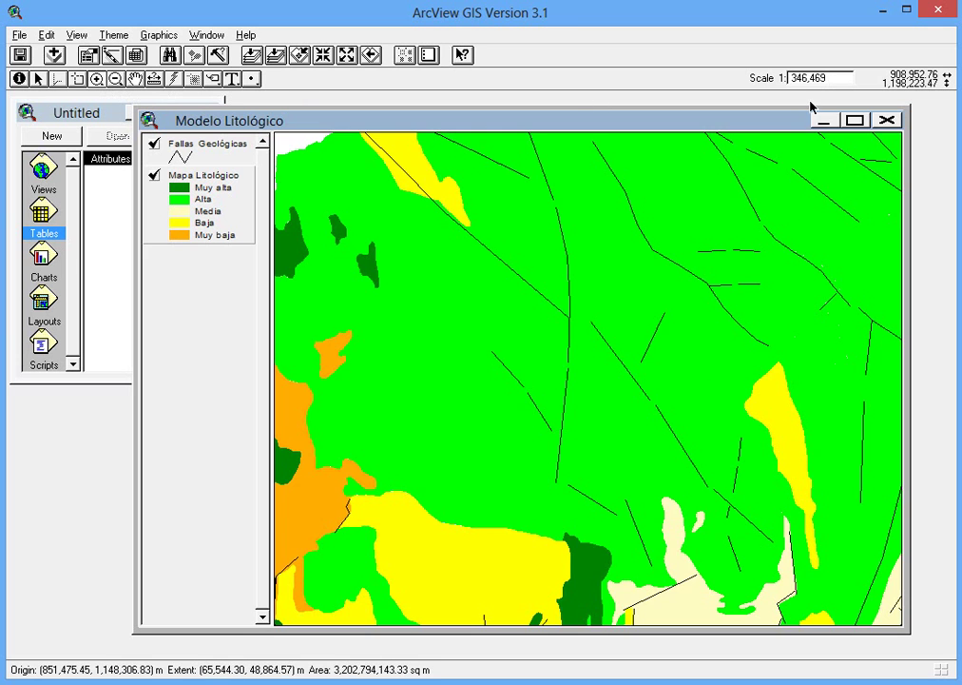
left_click_drag(347, 238, 397, 292)
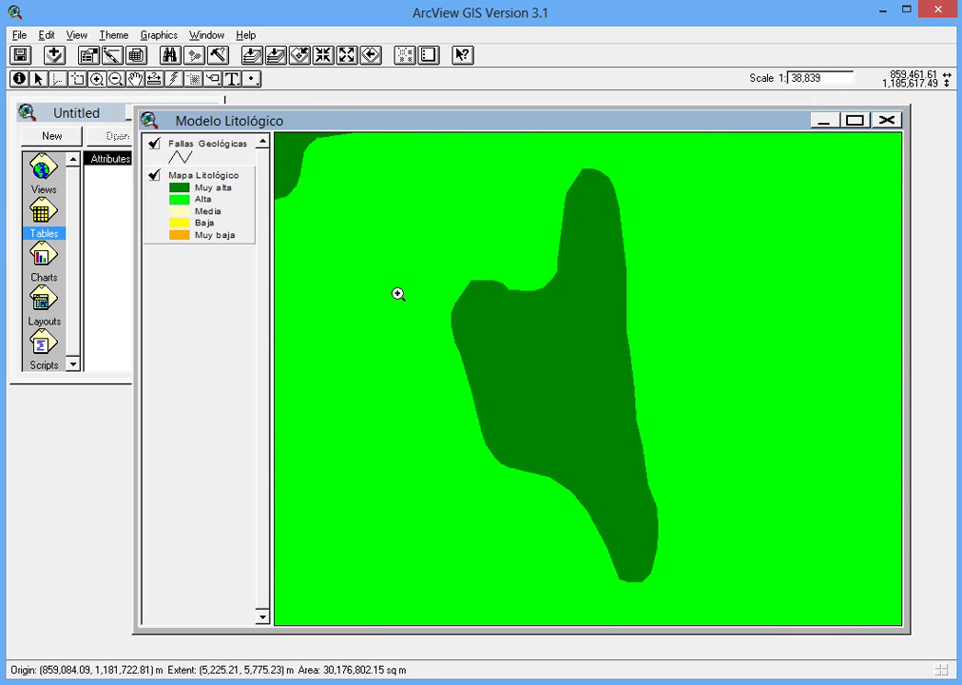
left_click(251, 55)
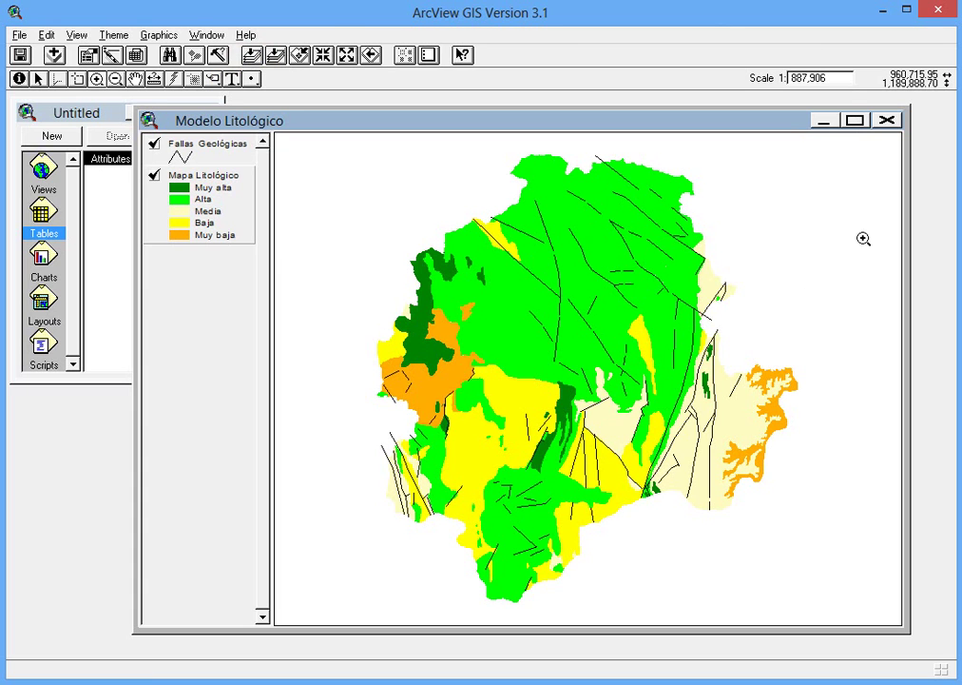
Step: Close the view, check the project's views and layouts, and reopen Modelo Litológico
left_click(885, 120)
left_click(43, 169)
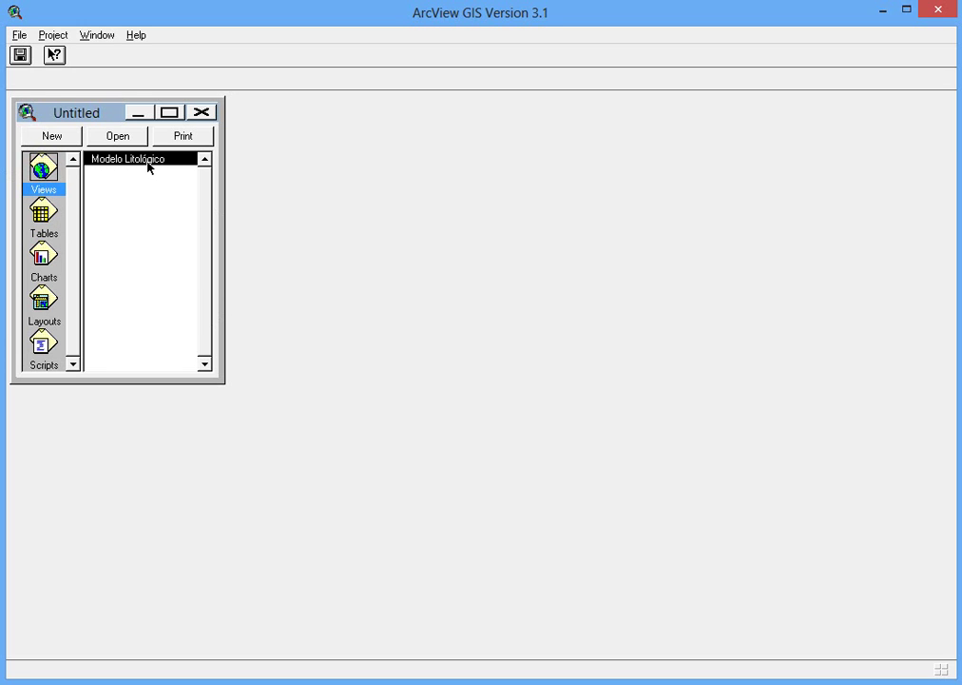
left_click(43, 299)
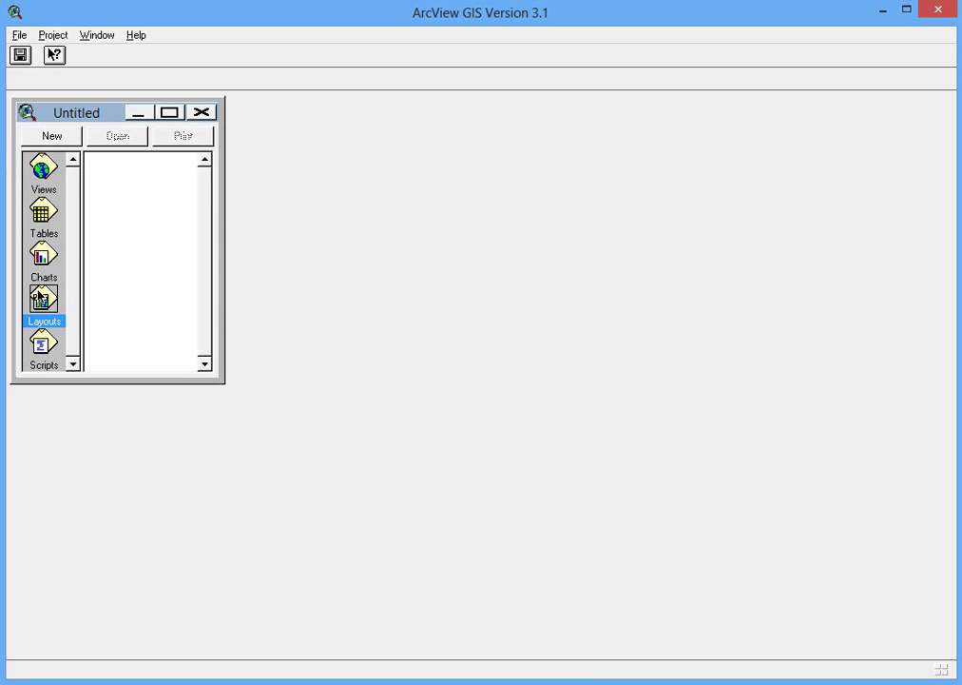
left_click(38, 179)
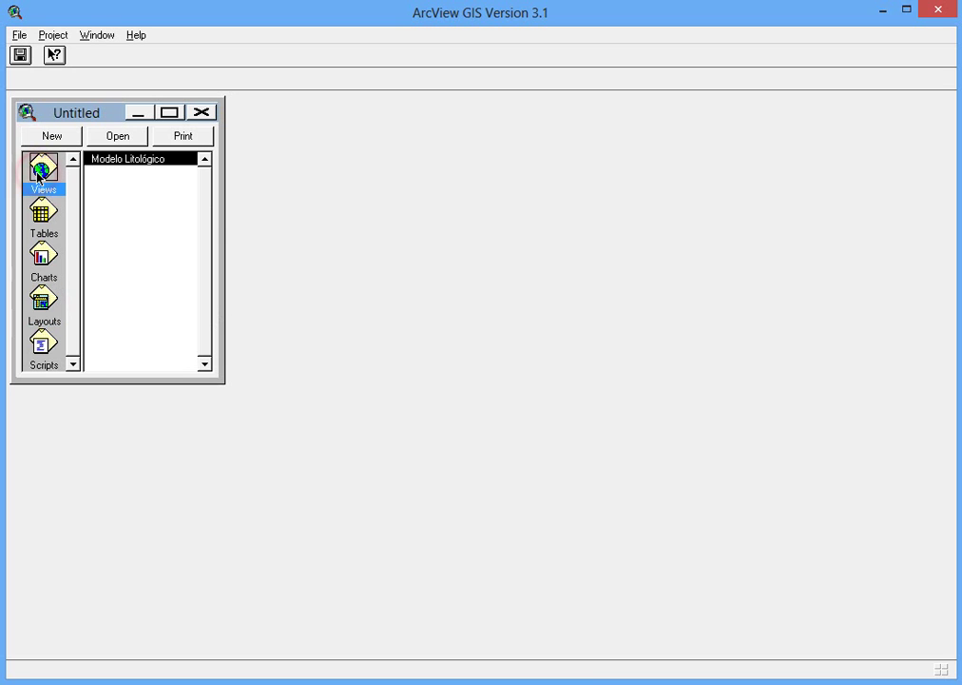
double_click(111, 166)
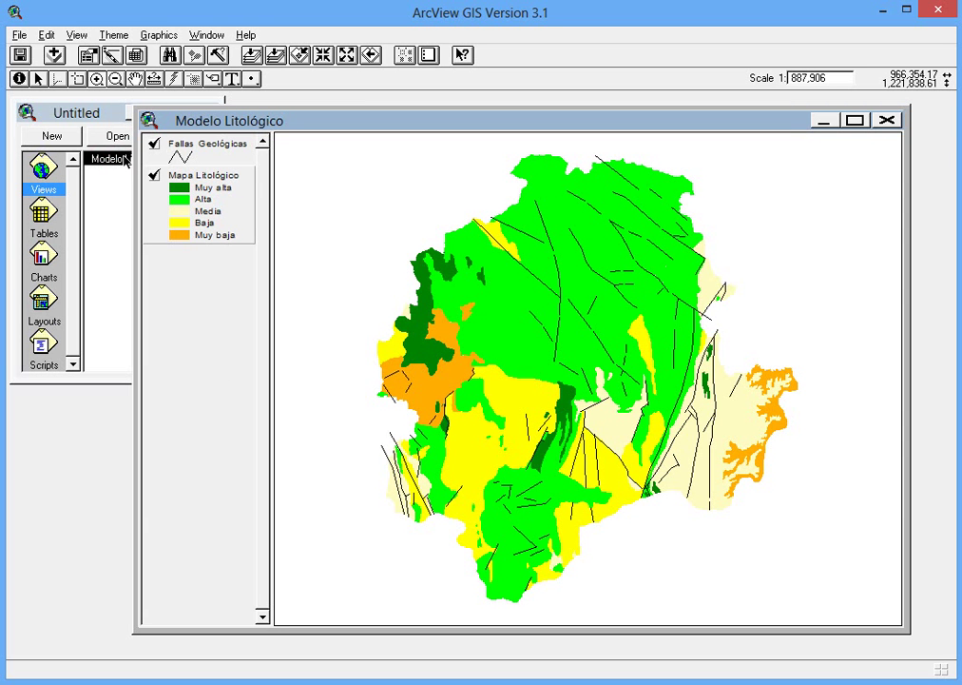
left_click(189, 122)
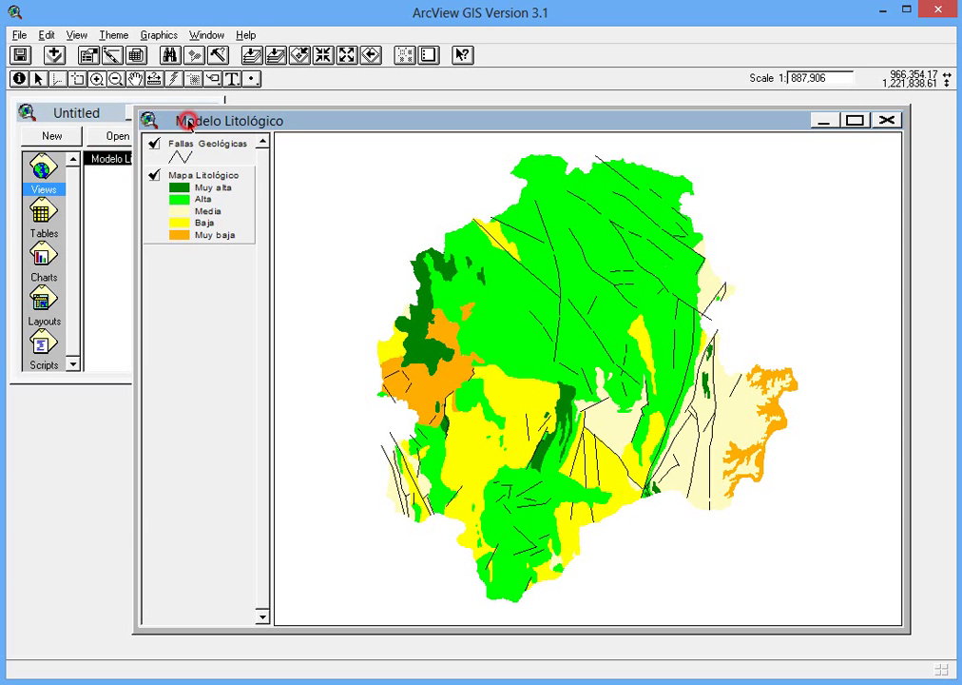
Step: Create a layout of the view from the Landscape - Inset template and maximize its window
left_click(76, 35)
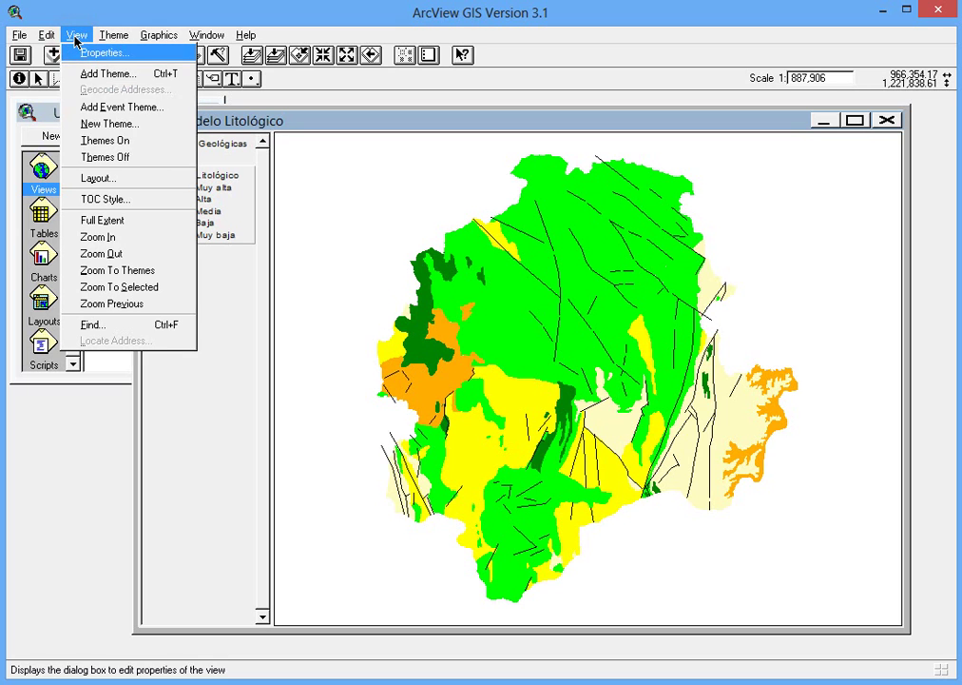
left_click(131, 180)
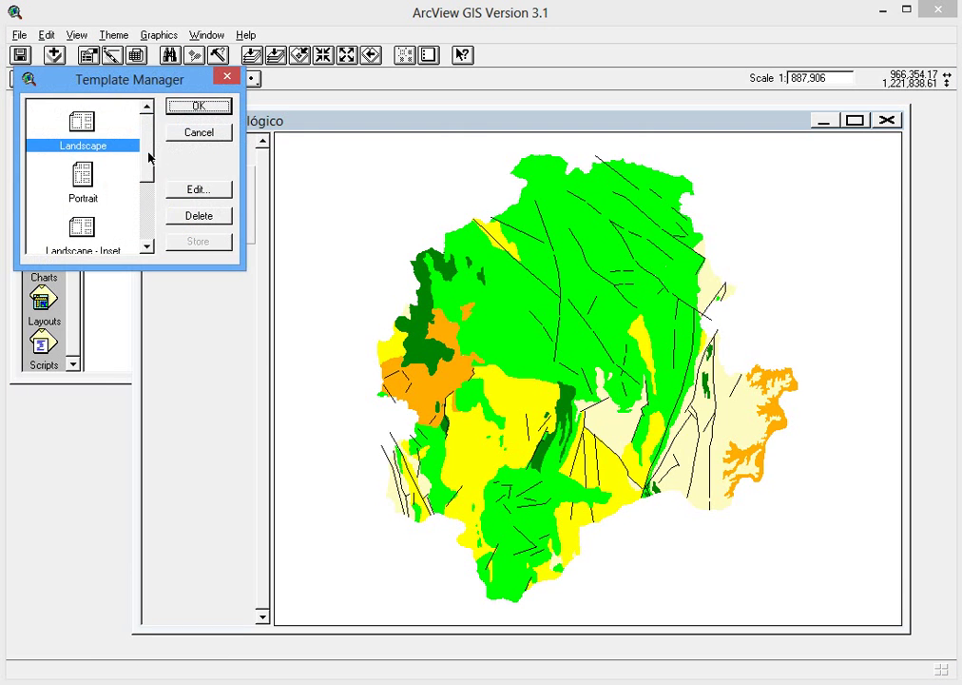
left_click_drag(148, 139, 149, 158)
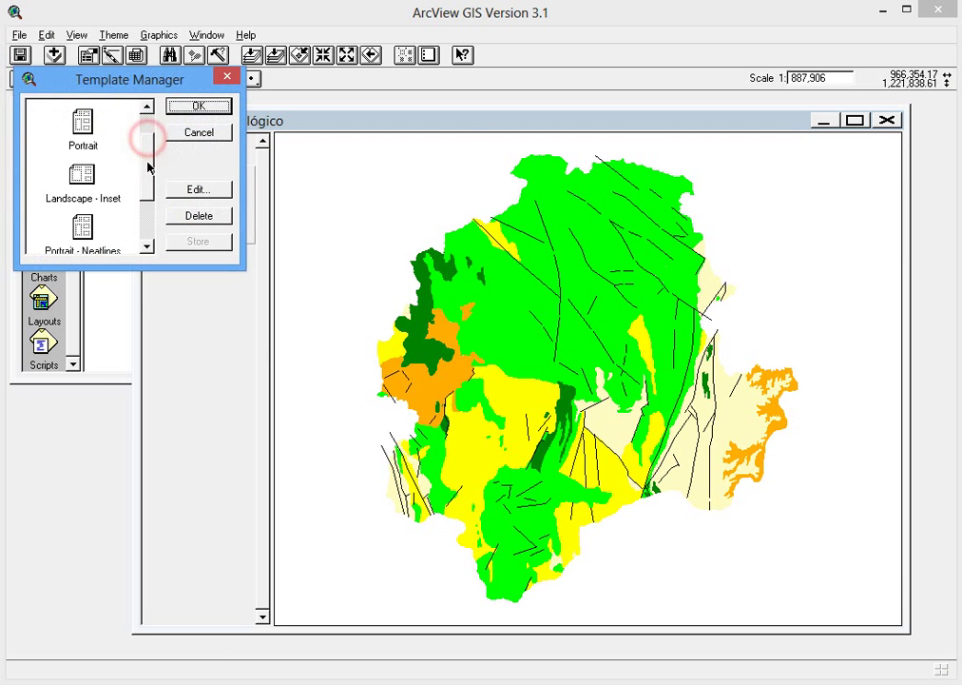
left_click(88, 179)
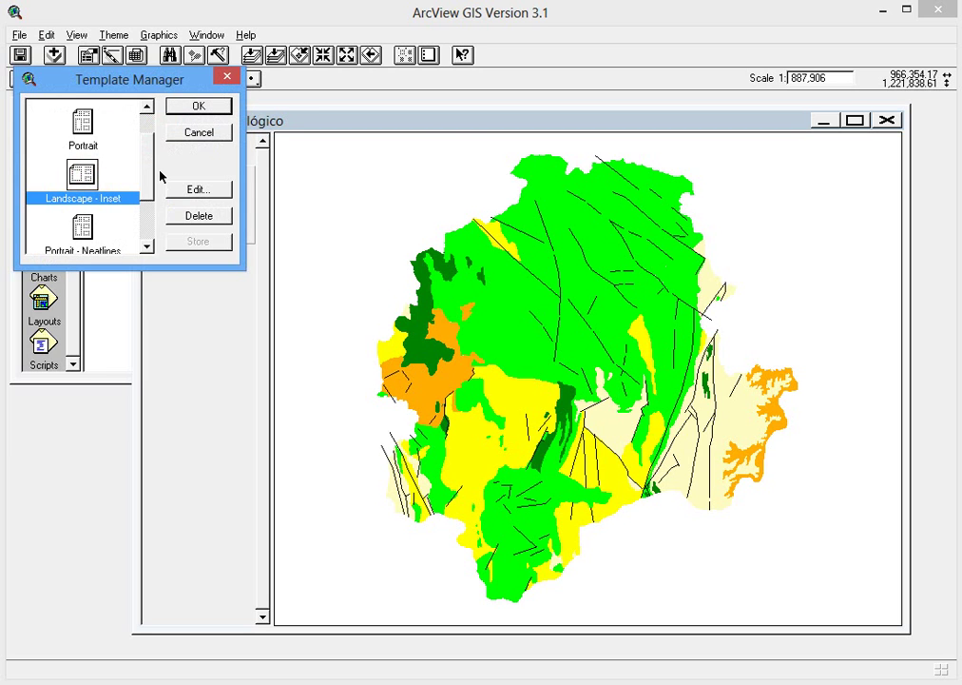
left_click(196, 108)
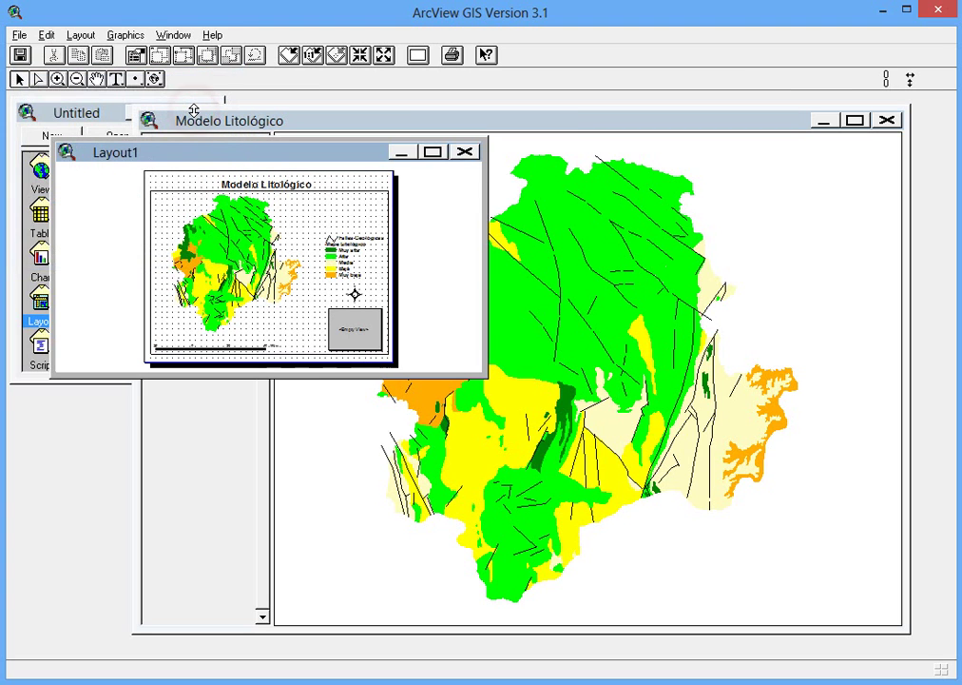
left_click(433, 153)
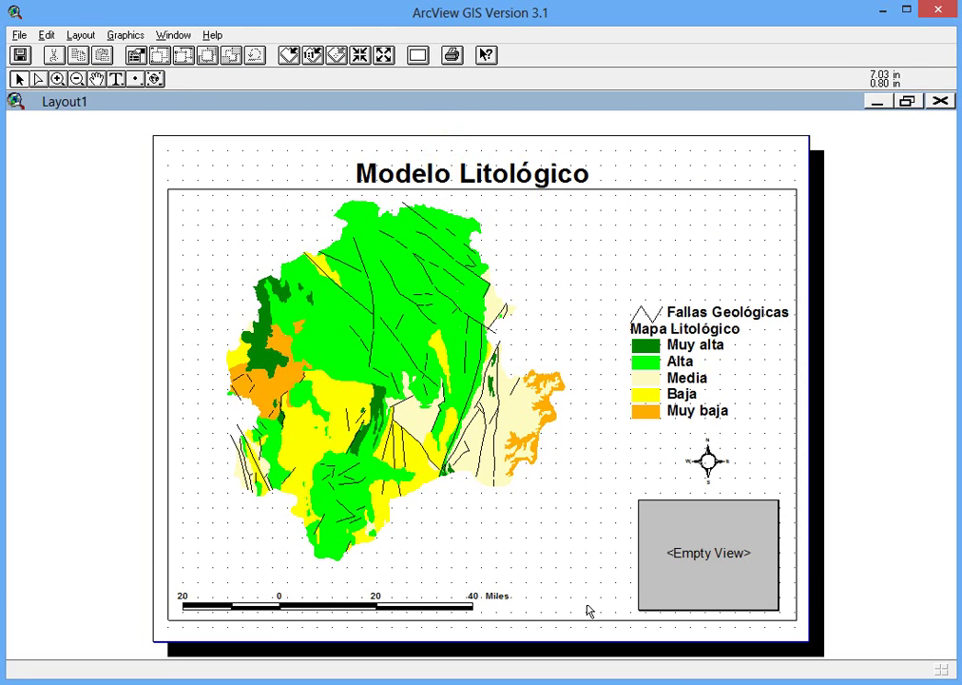
Step: Set the layout scale bar's units to meters and its interval to 20000
left_click(682, 312)
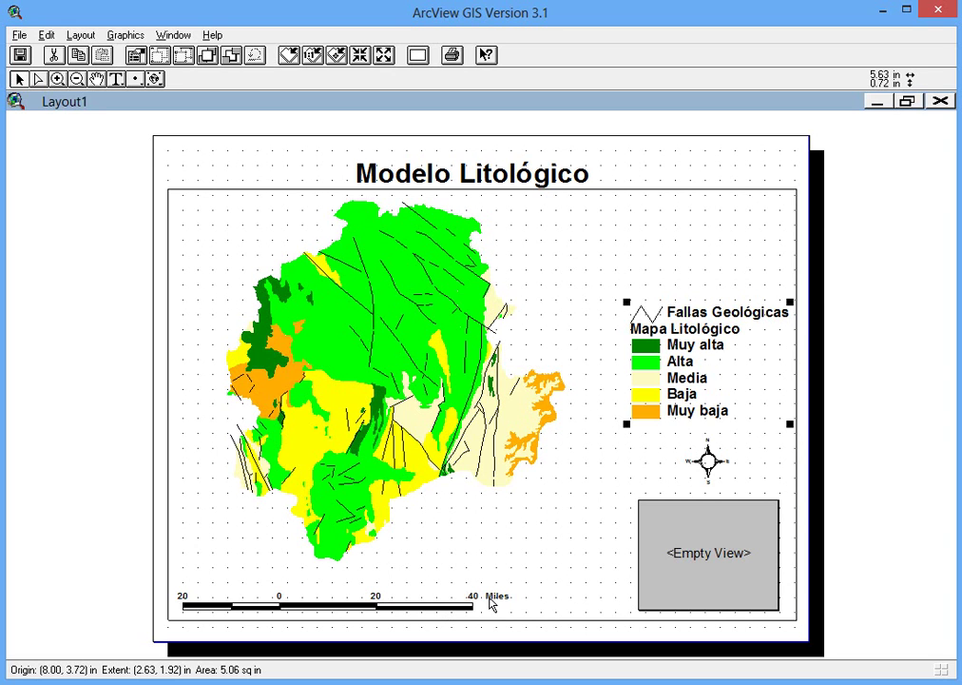
double_click(430, 612)
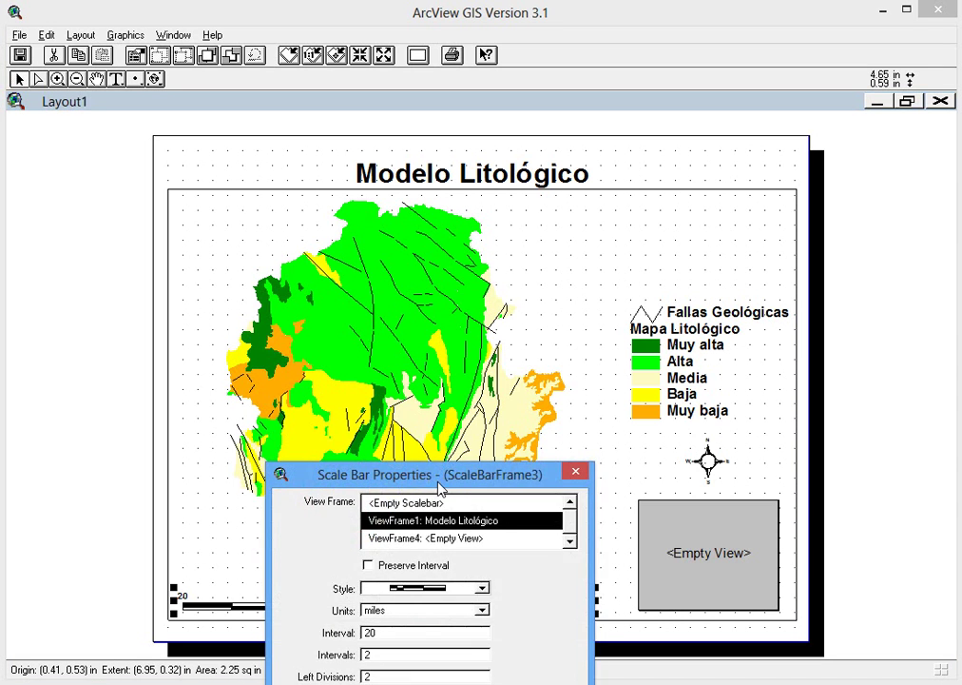
left_click(451, 448)
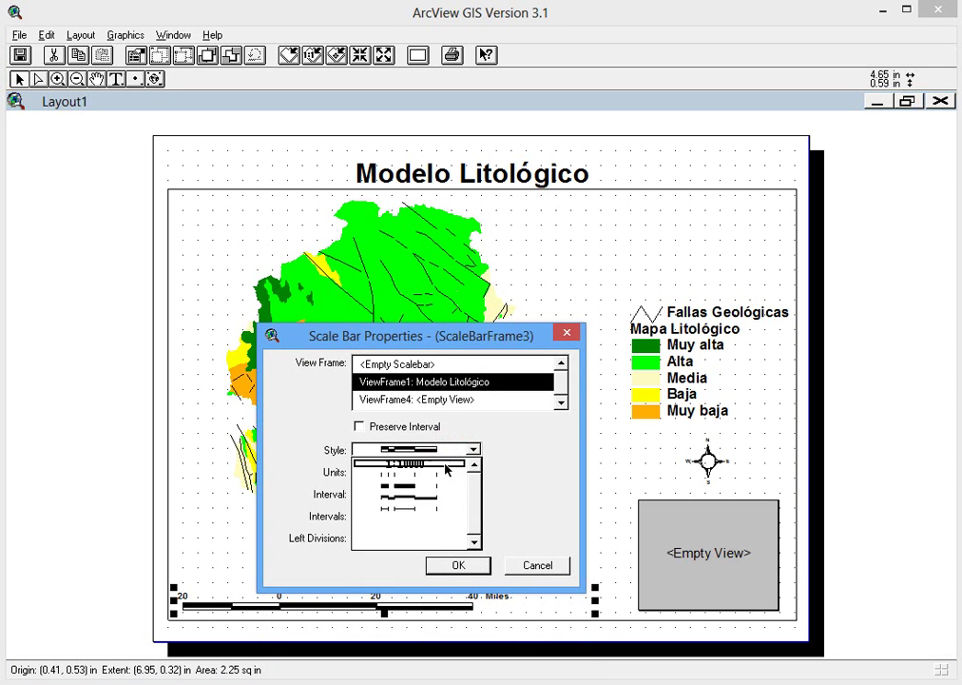
left_click(419, 504)
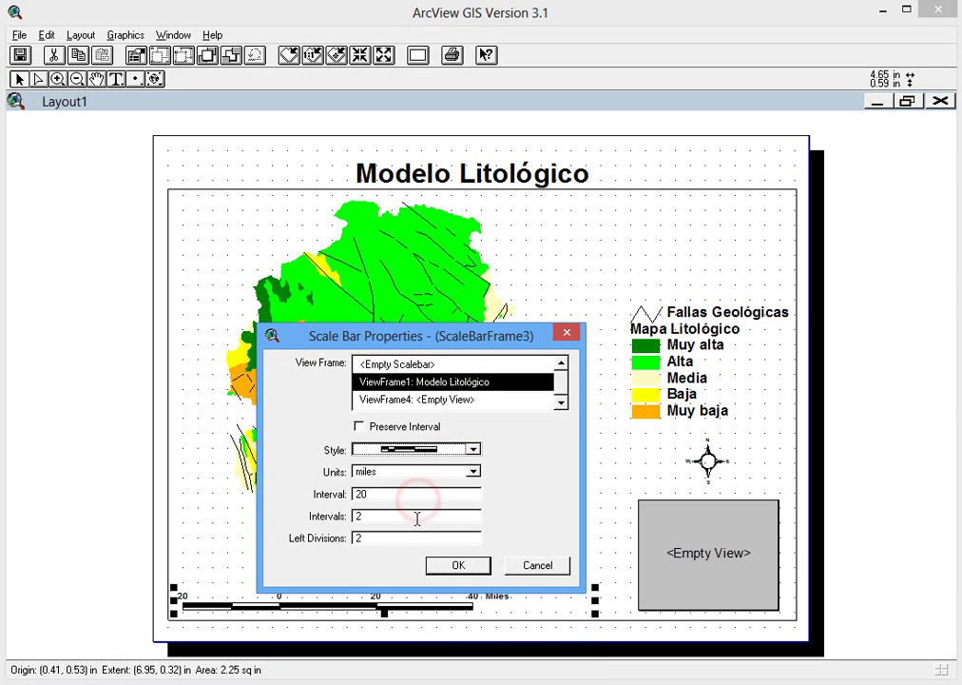
left_click(391, 471)
scroll(477, 519, "down", 2)
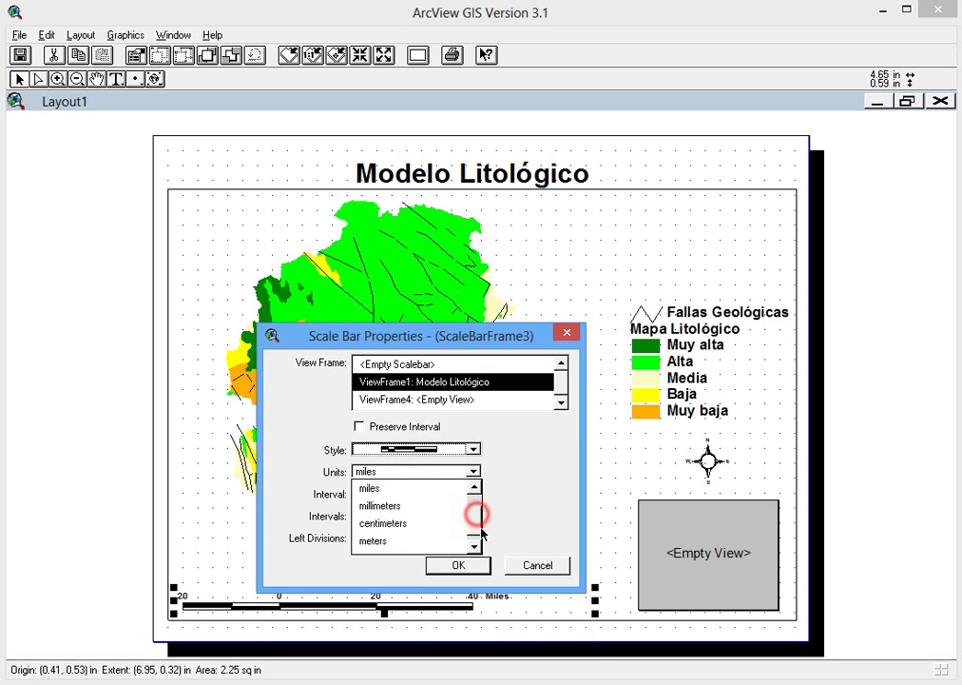
left_click(407, 524)
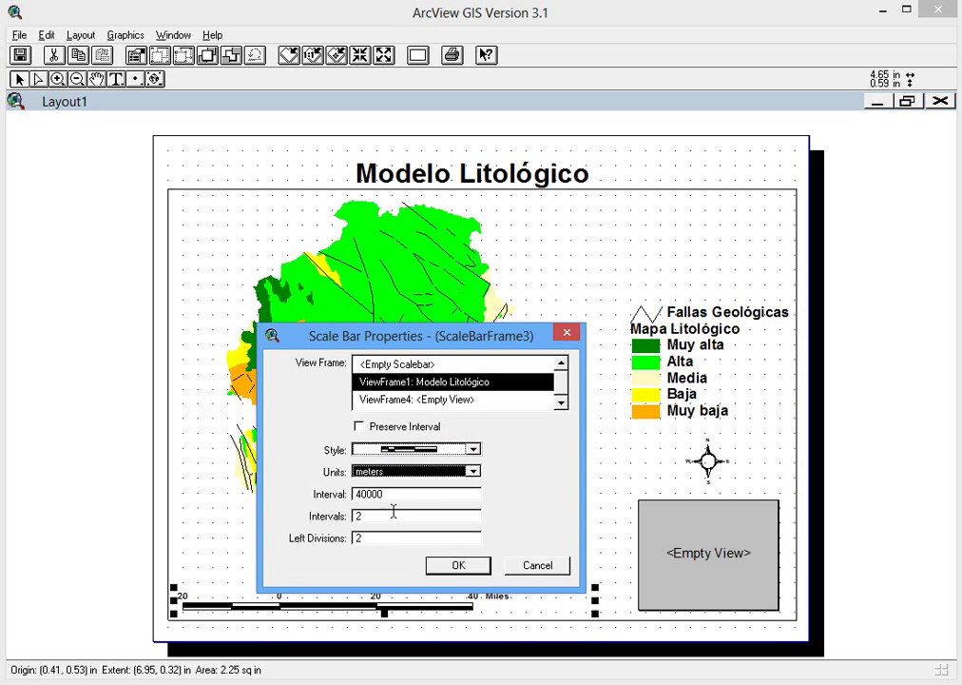
left_click_drag(398, 493, 306, 496)
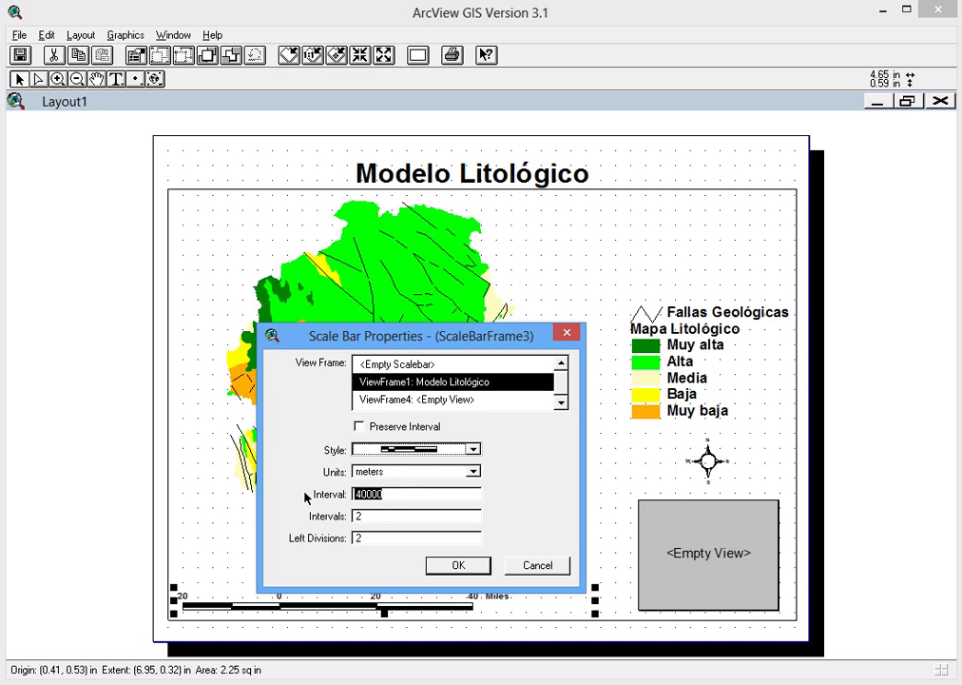
type("20")
left_click(460, 568)
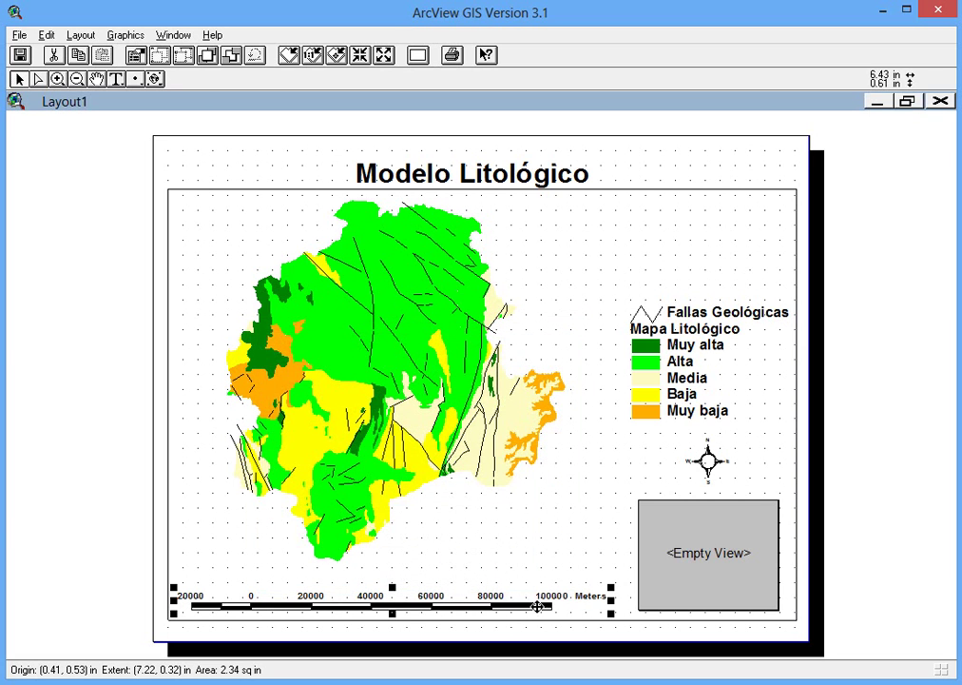
Step: Set the scale bar's interval to 25000 and its left divisions to 3
double_click(440, 606)
left_click_drag(417, 631, 333, 633)
type("25000")
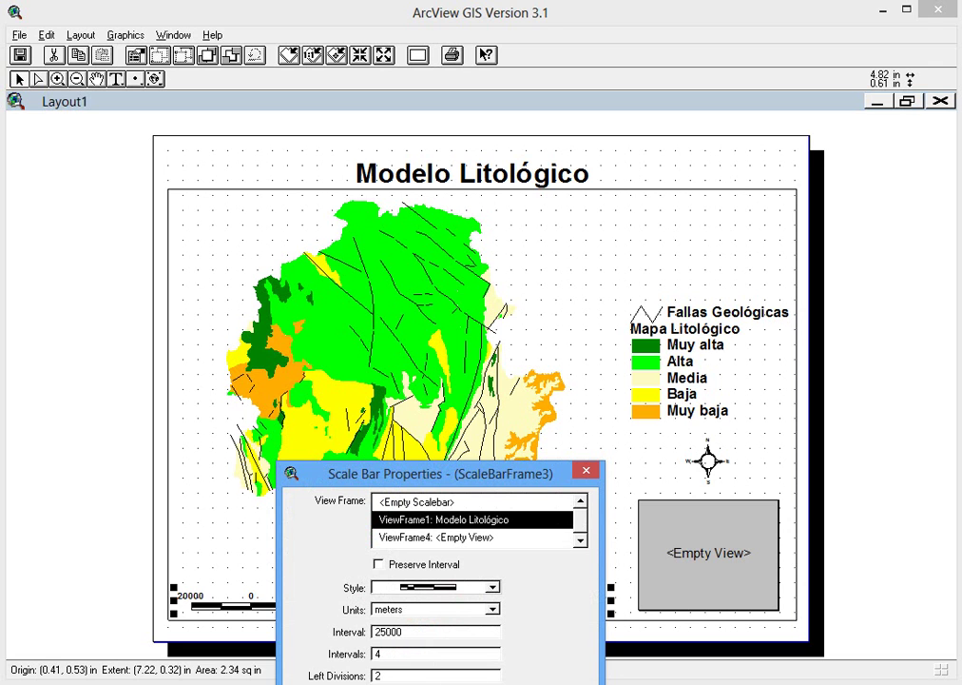
left_click_drag(420, 675, 322, 678)
type("3")
key("Return")
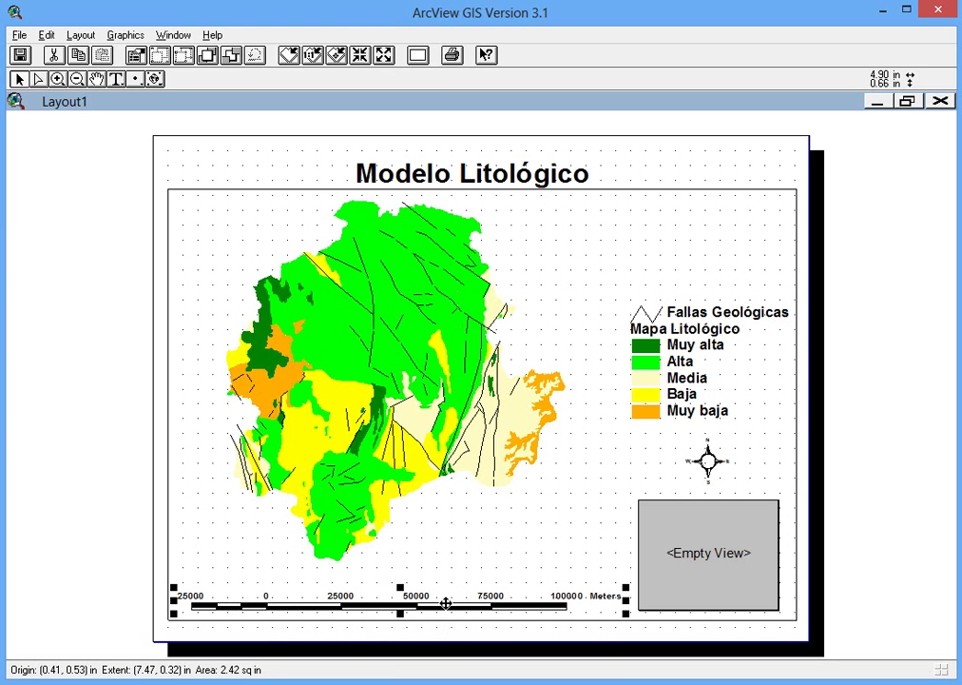
Step: Delete the empty view placeholder and place the north arrow in the inset box, enlarged to about 1.34 by 1.39 in
left_click(737, 539)
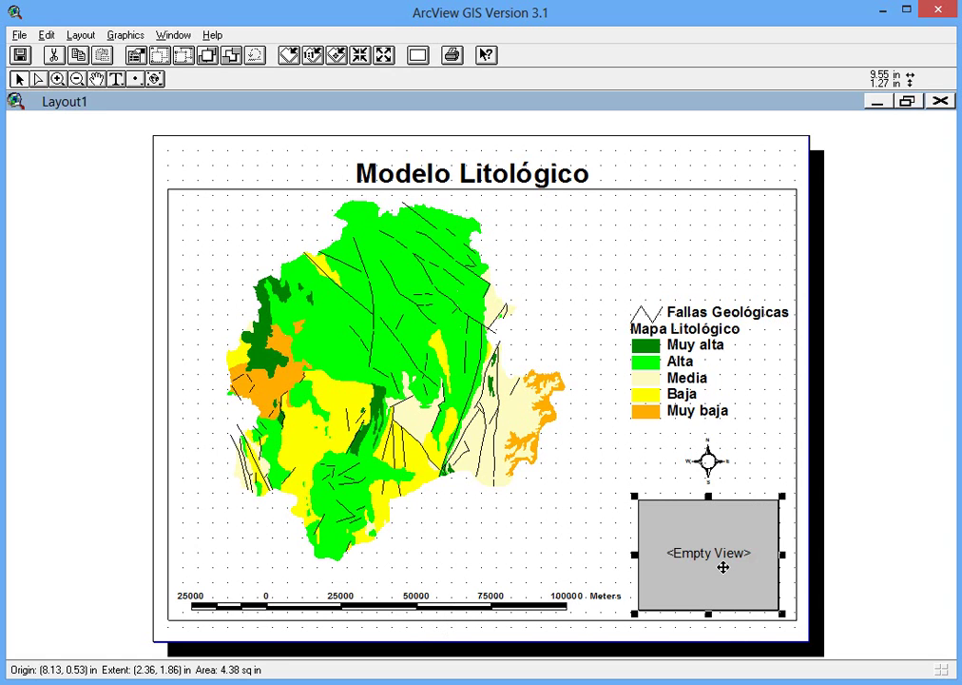
left_click(702, 529)
left_click(708, 463)
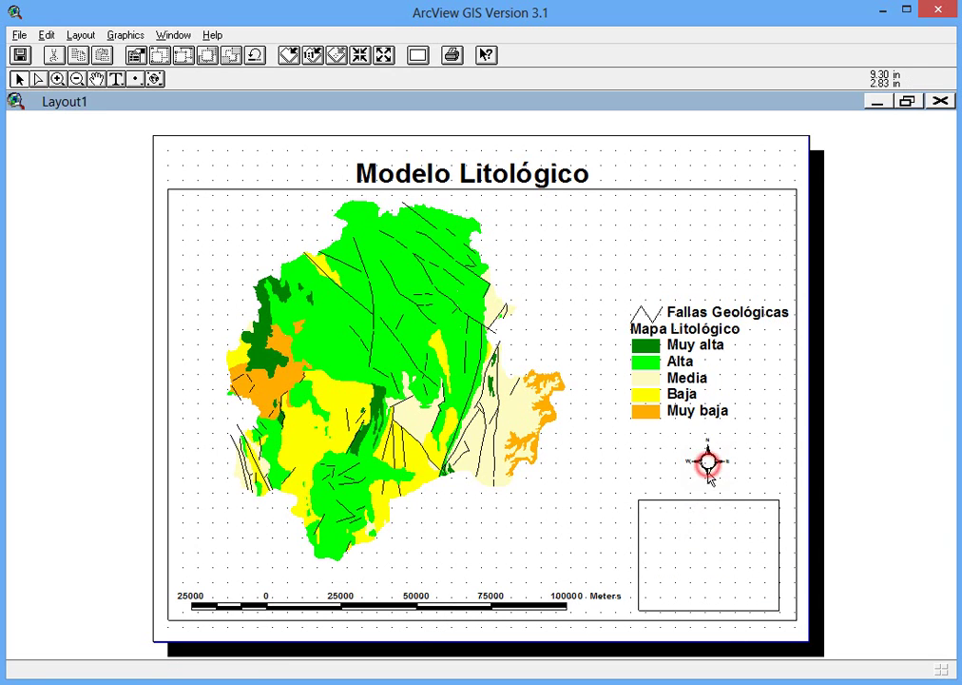
left_click(681, 329)
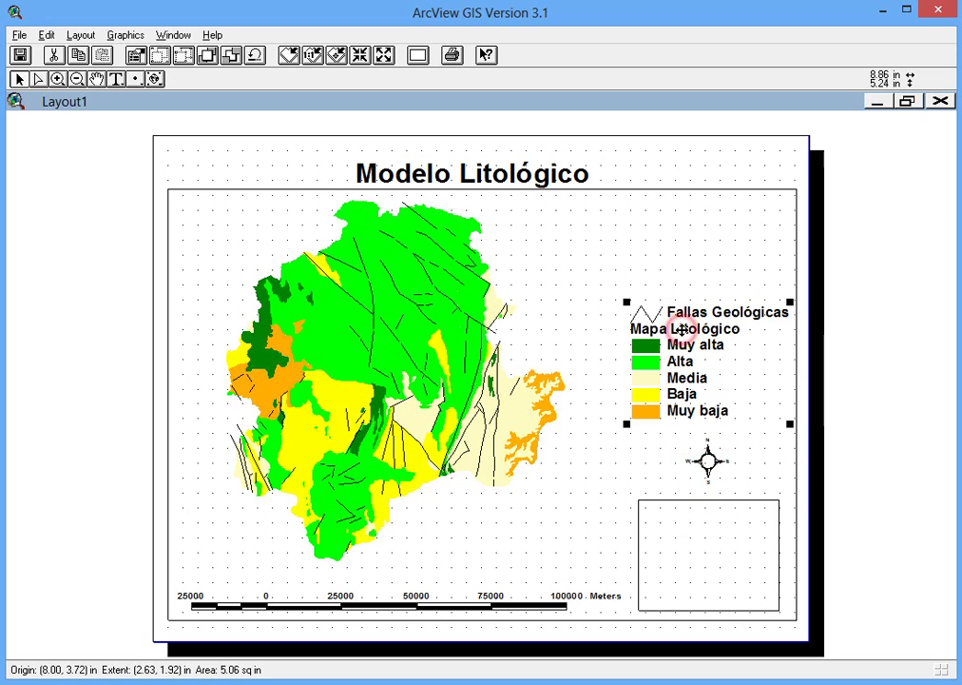
left_click(706, 461)
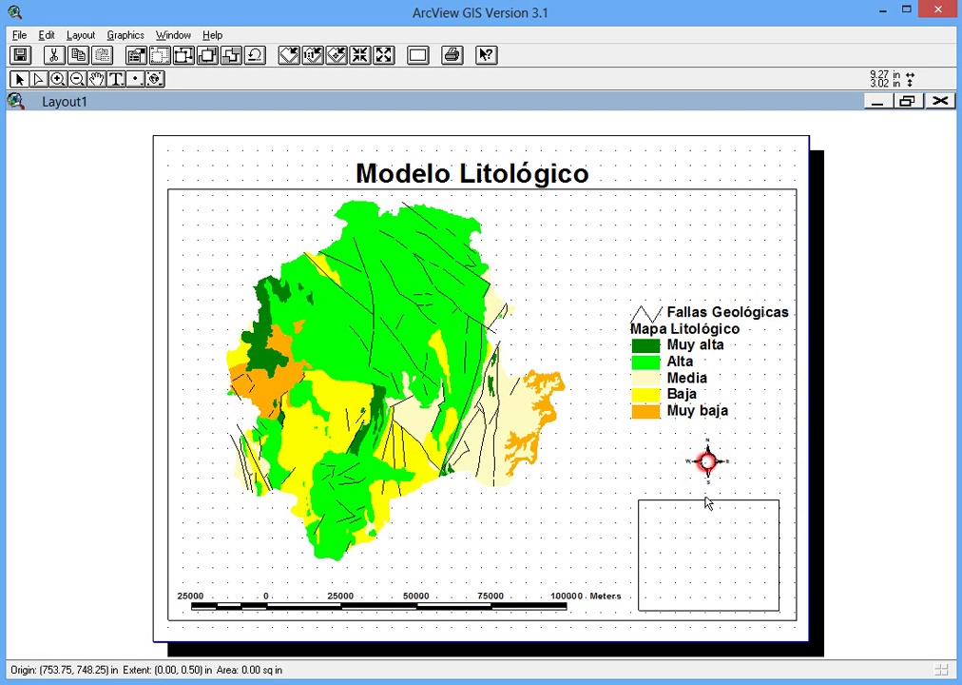
left_click(709, 463)
left_click_drag(706, 494, 751, 515)
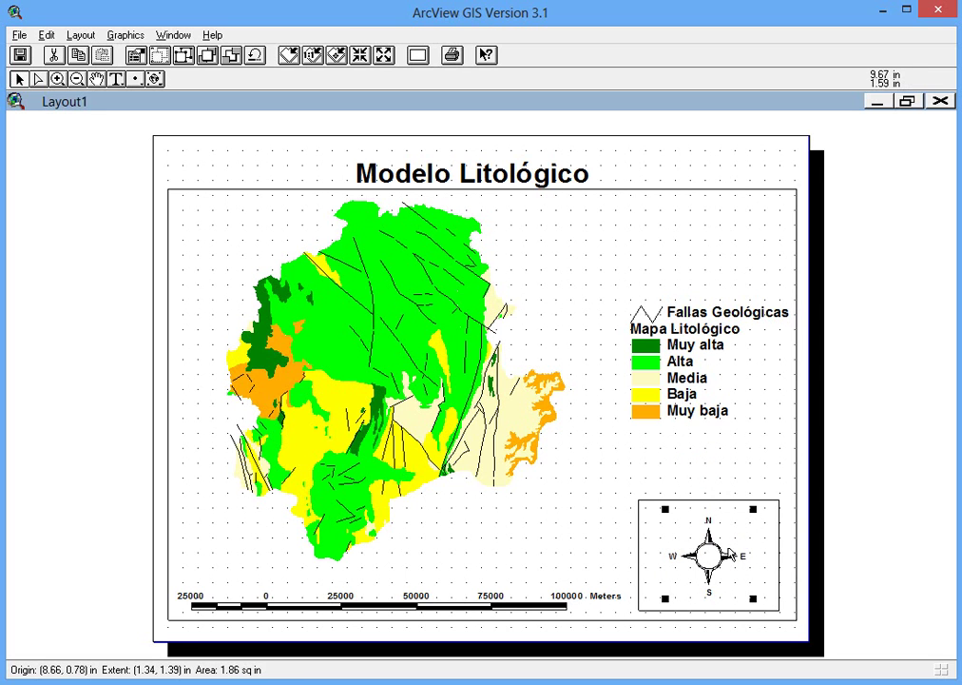
Step: Export the layout as a JPEG named modelo_litologico.jpg into the antioquia folder
left_click(509, 171)
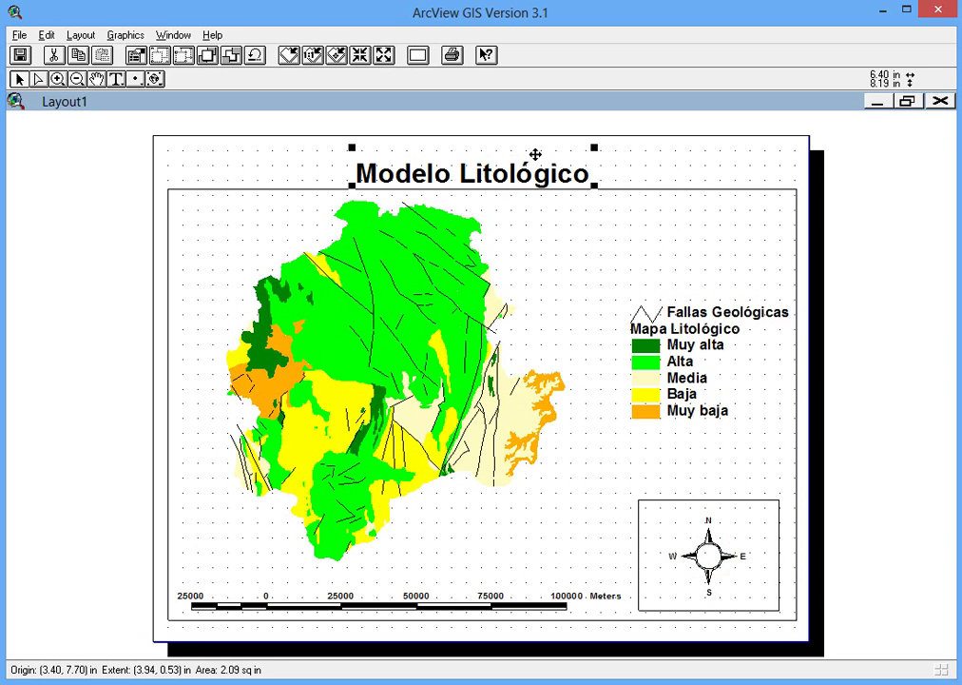
left_click(19, 35)
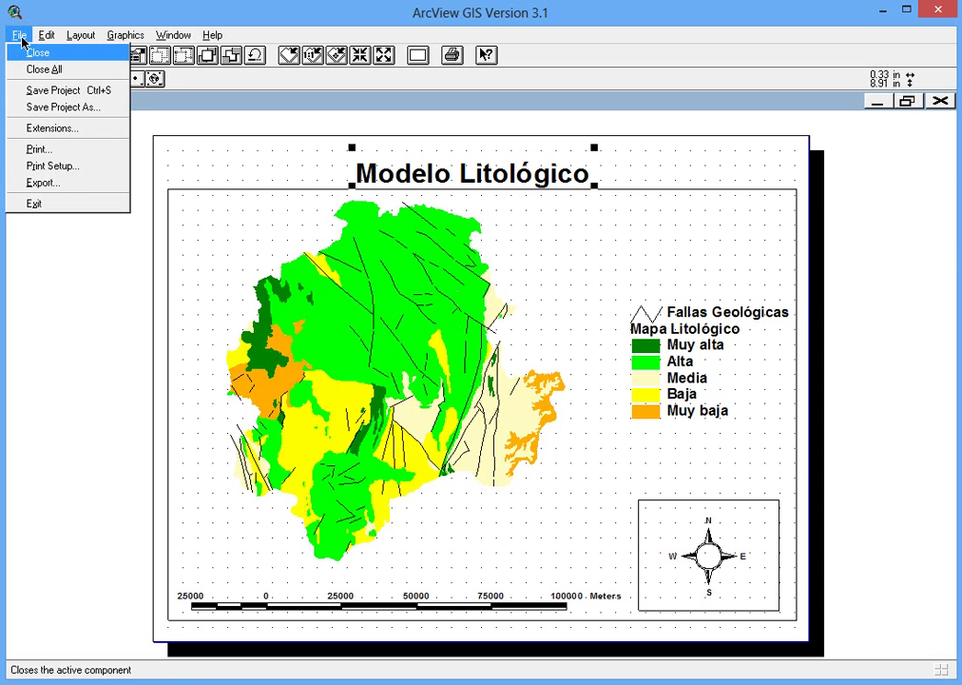
left_click(76, 184)
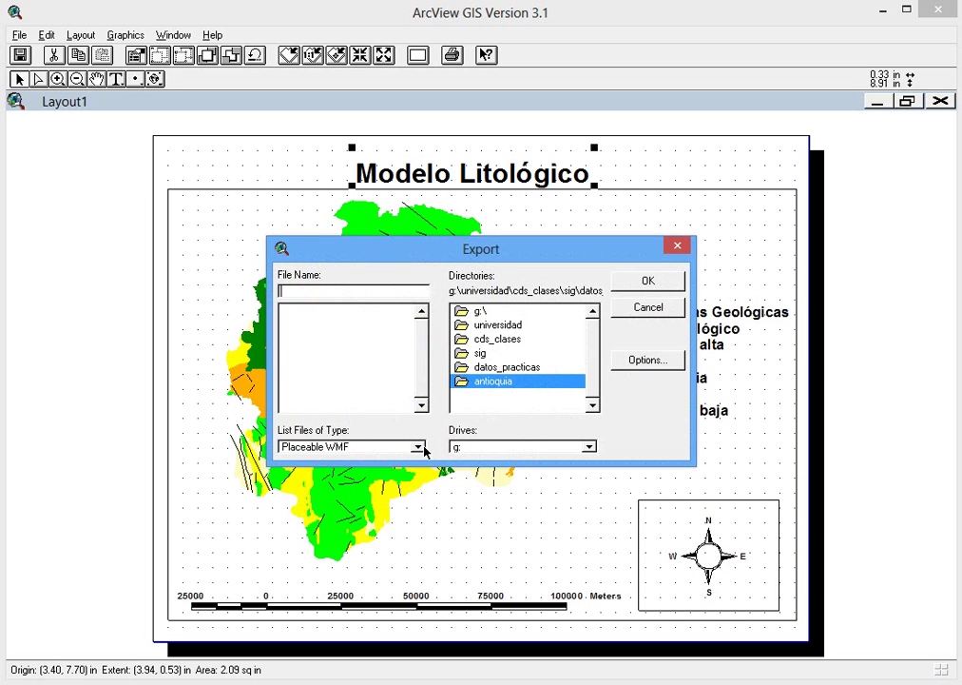
left_click(418, 446)
left_click(419, 477)
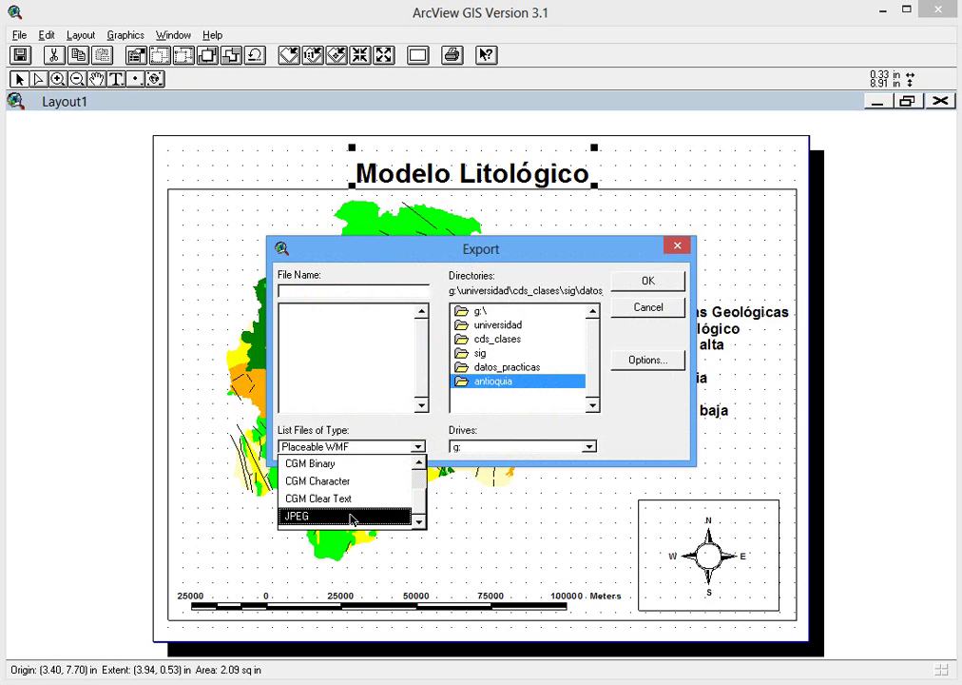
left_click(352, 518)
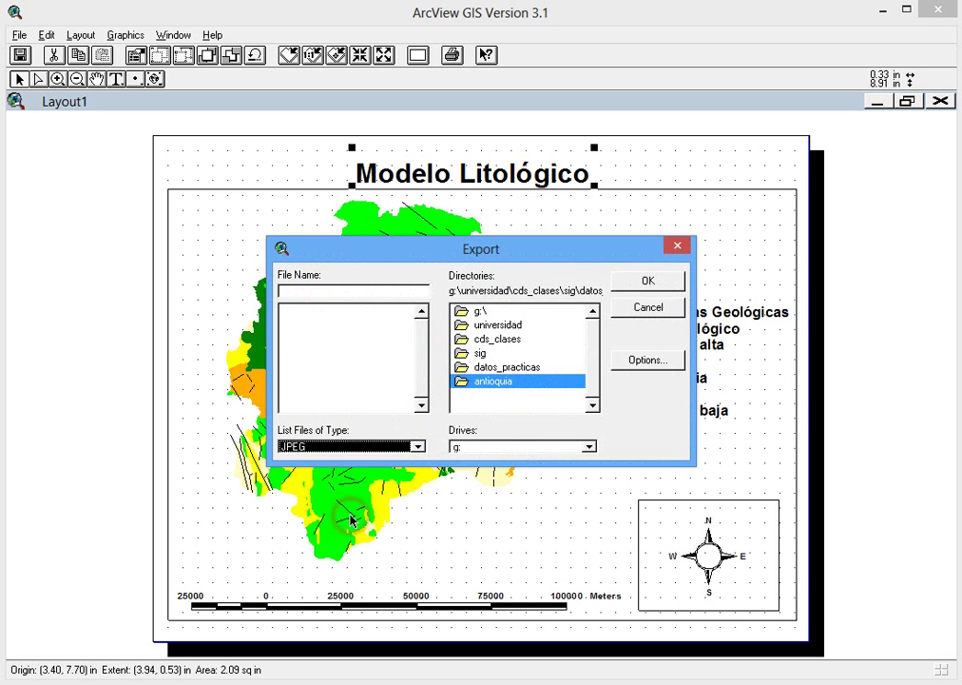
left_click(490, 382)
left_click(364, 293)
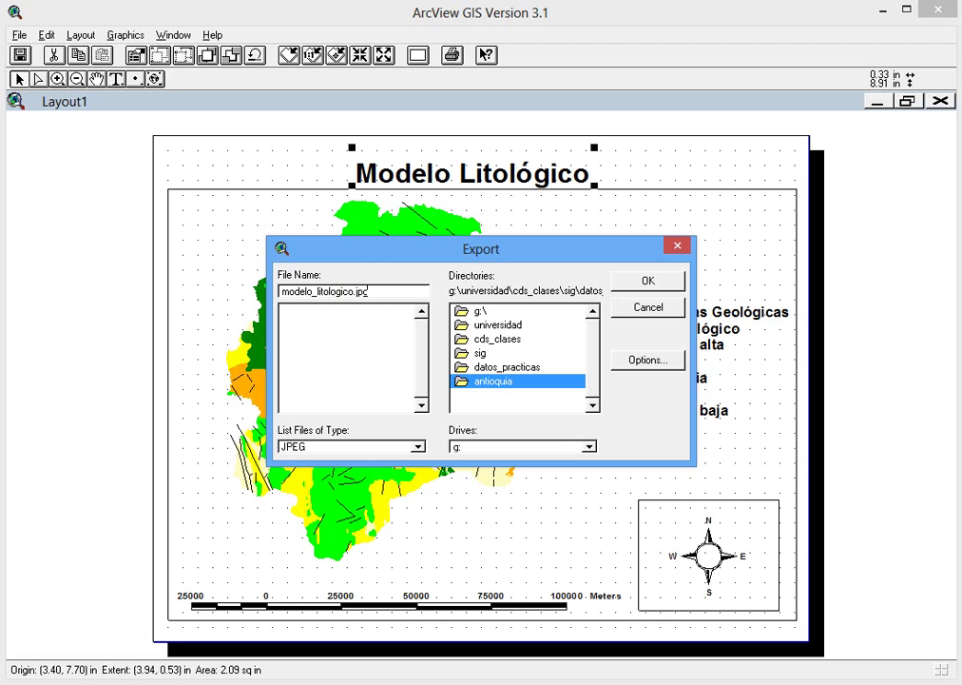
left_click(630, 283)
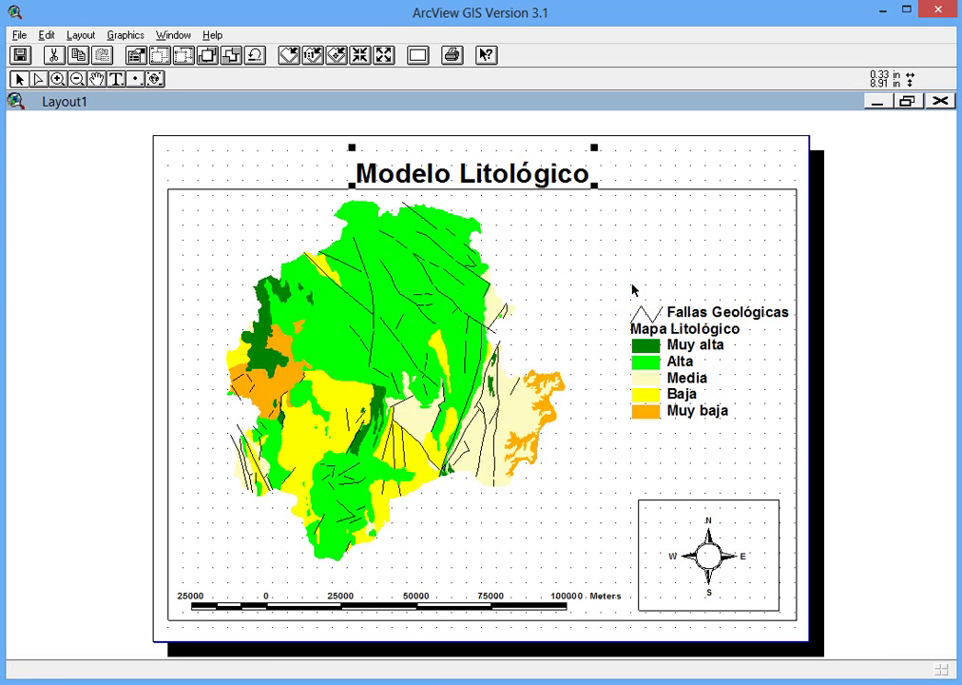
Step: Switch to PowerPoint, create a blank presentation and move its window fully into view
key("super")
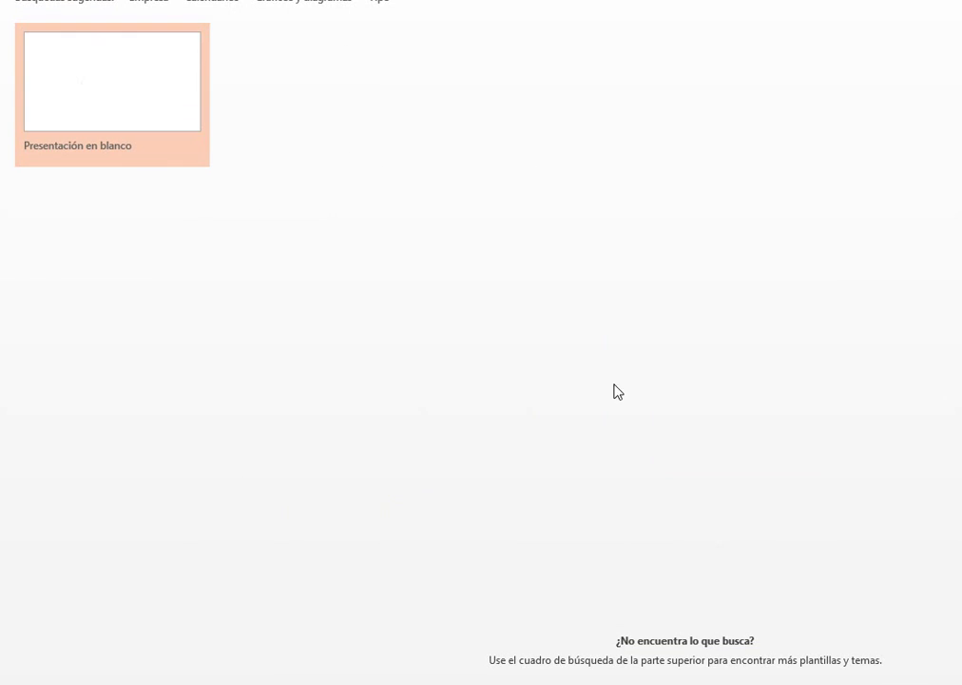
left_click(95, 85)
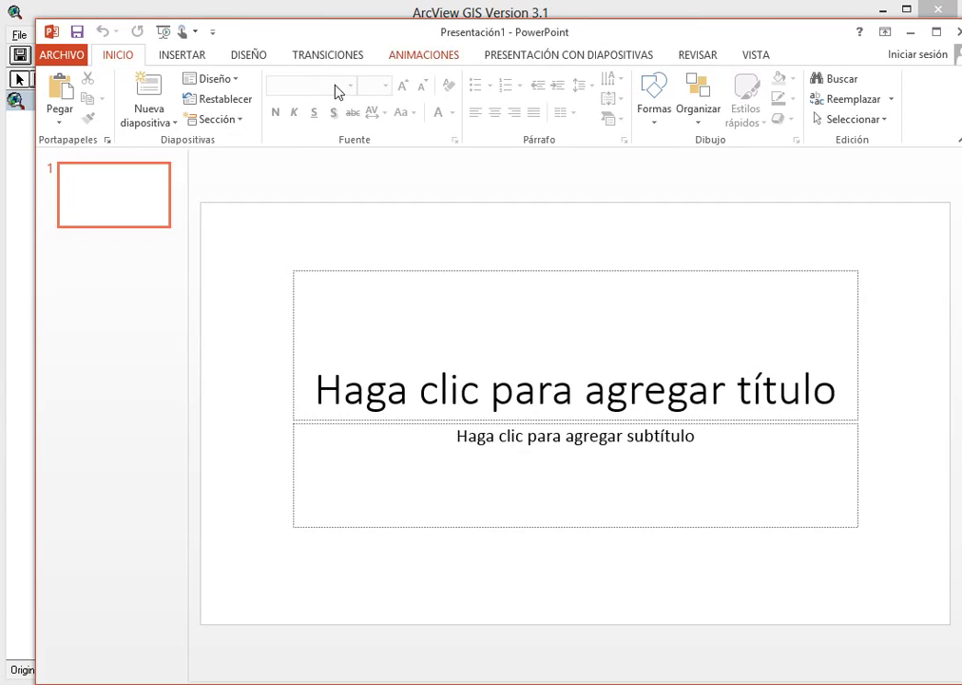
left_click_drag(275, 38, 250, 35)
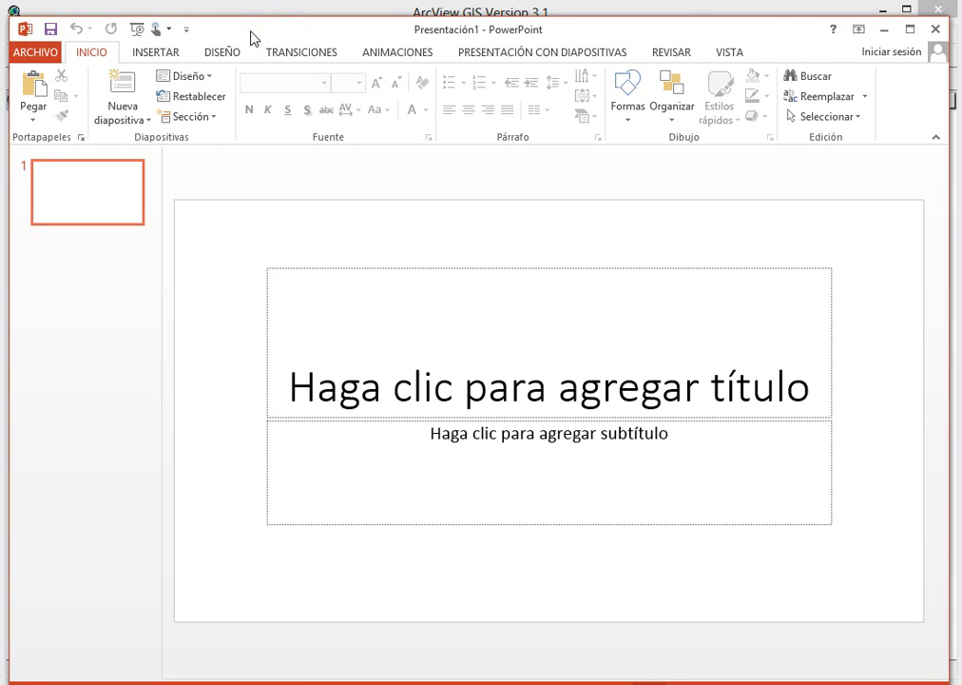
Step: Start inserting a picture from file and browse to the Universidad folder on the Datos_FLY (G:) drive
left_click(154, 52)
left_click(146, 90)
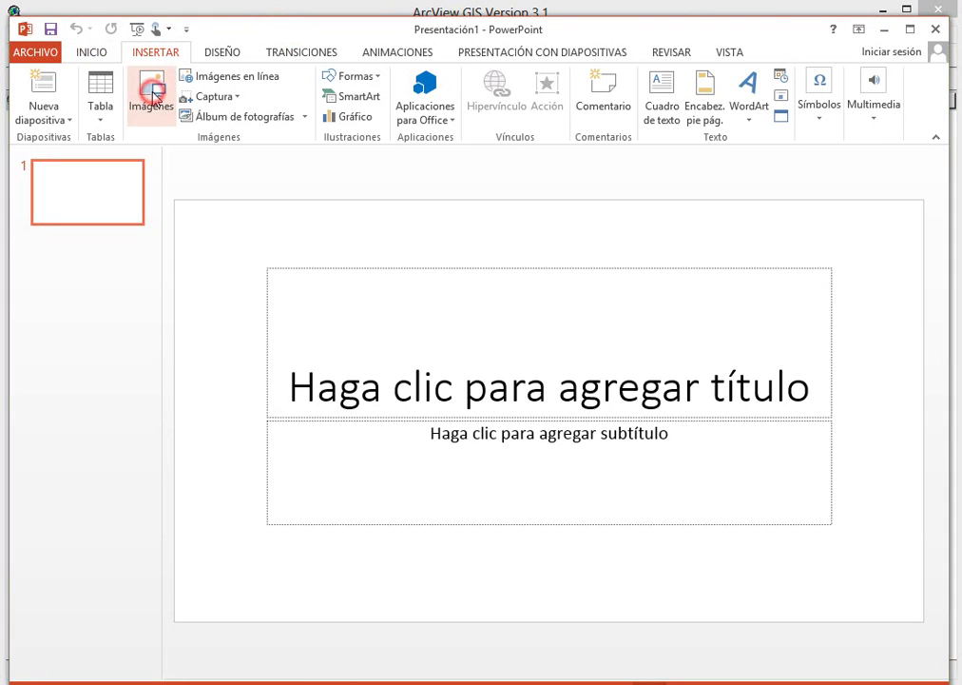
left_click_drag(147, 317, 151, 385)
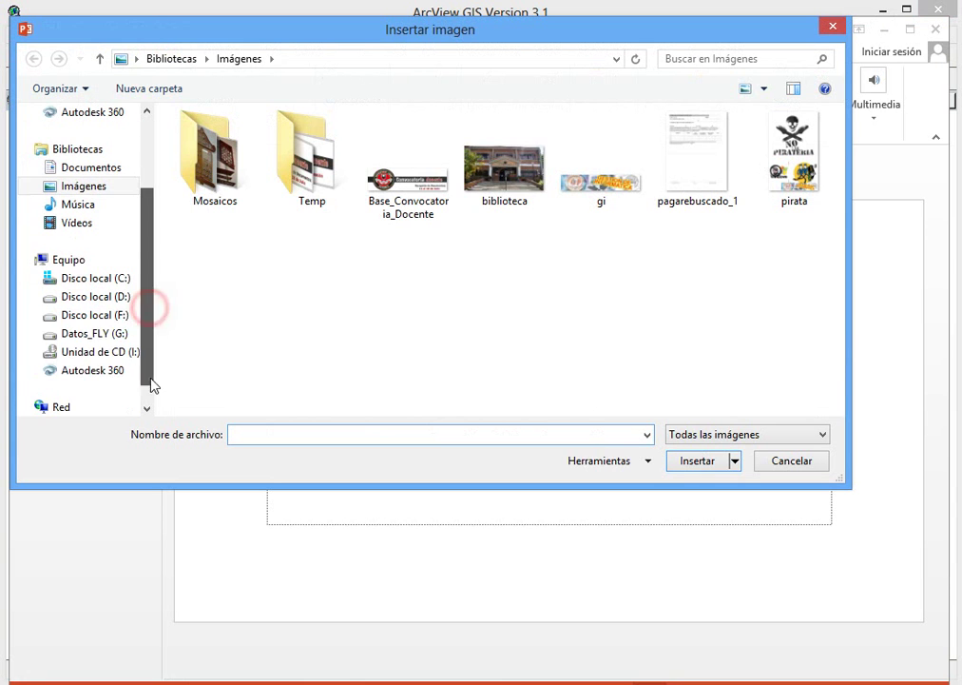
left_click(103, 337)
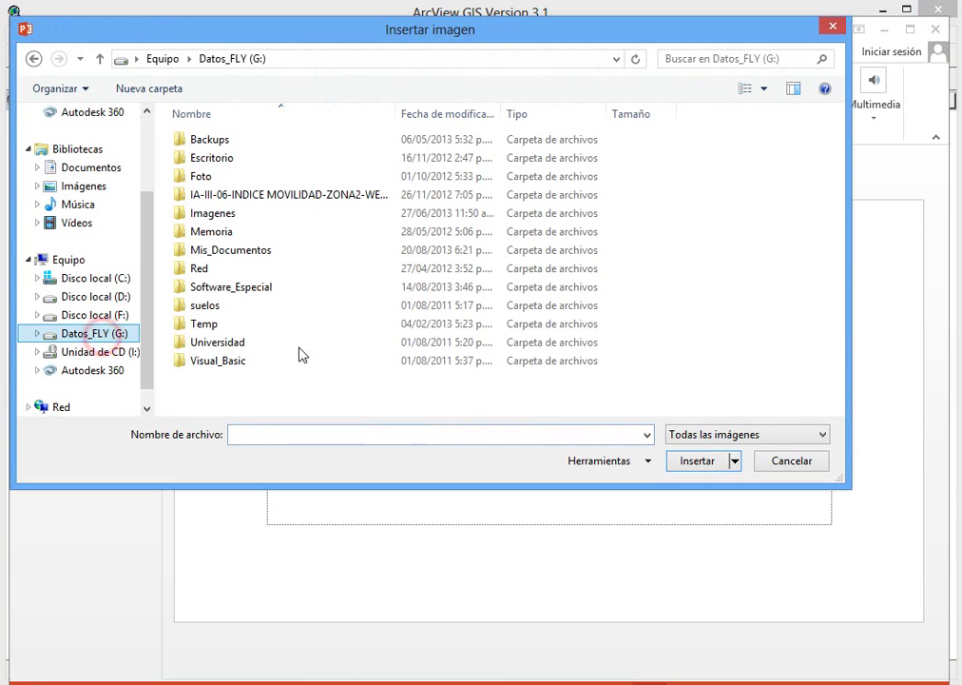
double_click(251, 339)
double_click(232, 159)
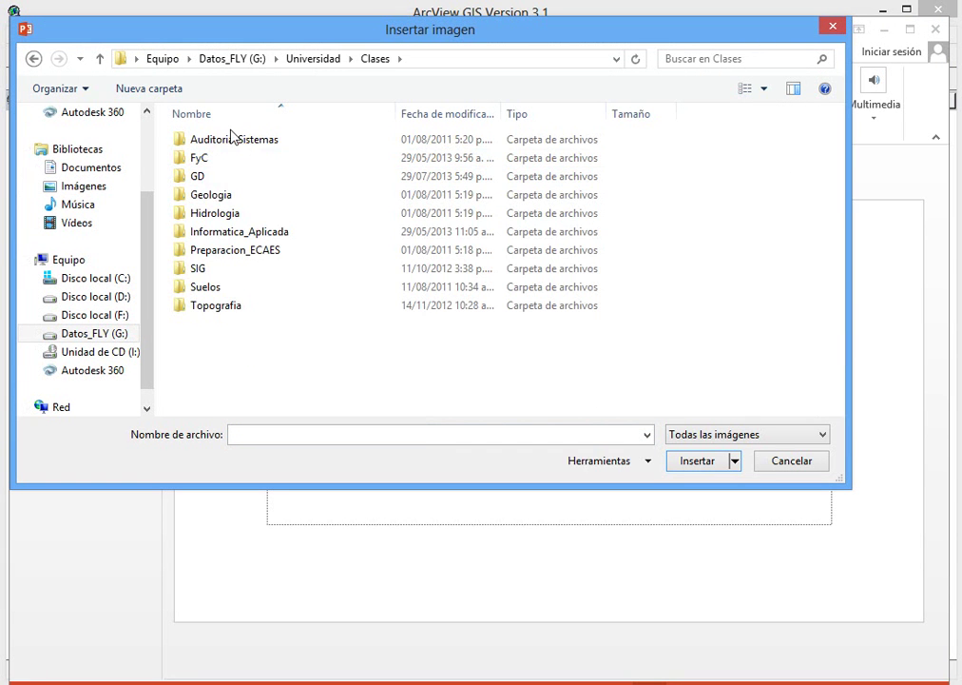
double_click(225, 269)
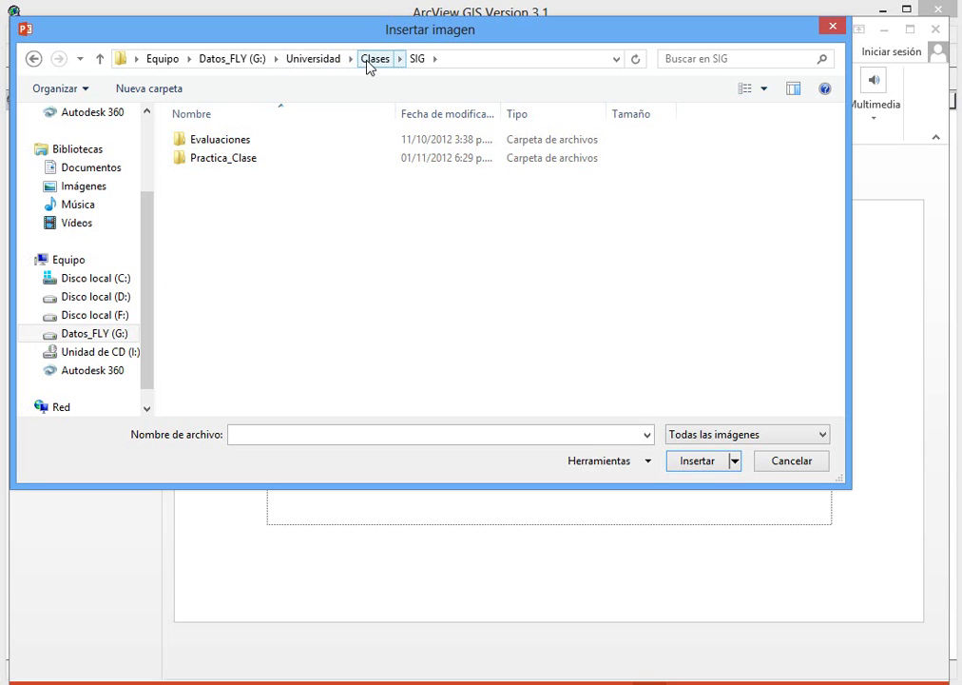
left_click(316, 61)
Step: Insert the modelo_litologico image from CDs_Clases, SIG, DATOS_PRACTICAS, Antioquia into the slide and deselect it
double_click(224, 143)
double_click(214, 288)
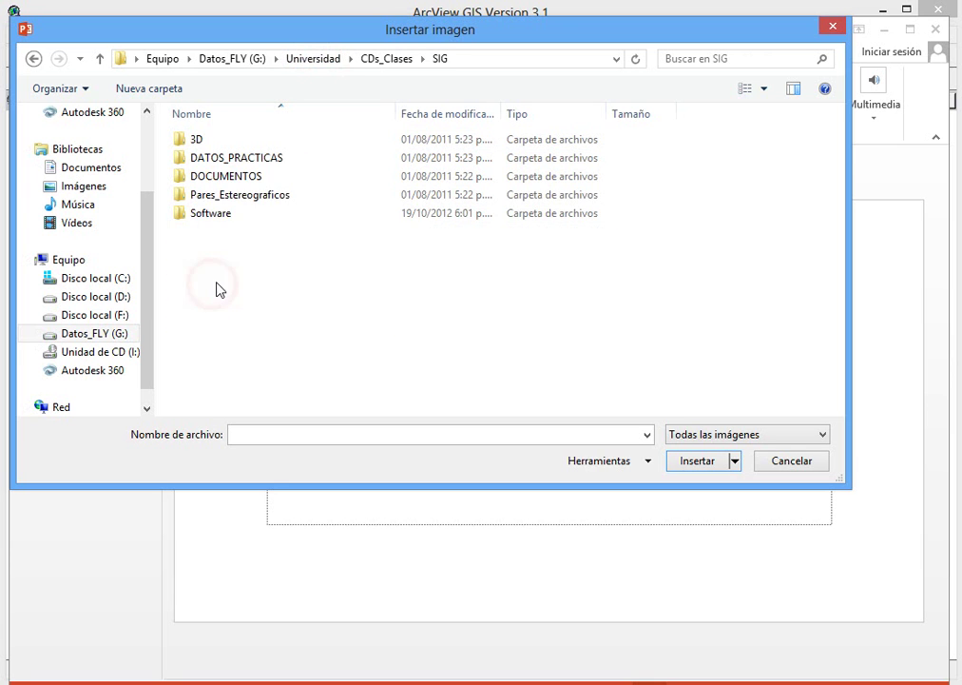
double_click(223, 157)
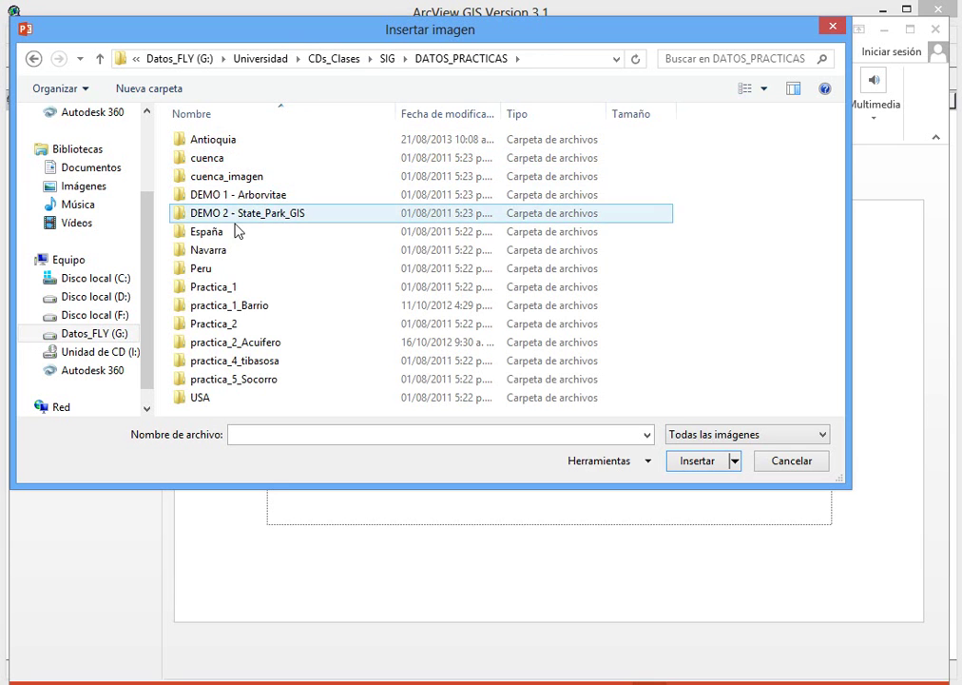
double_click(211, 141)
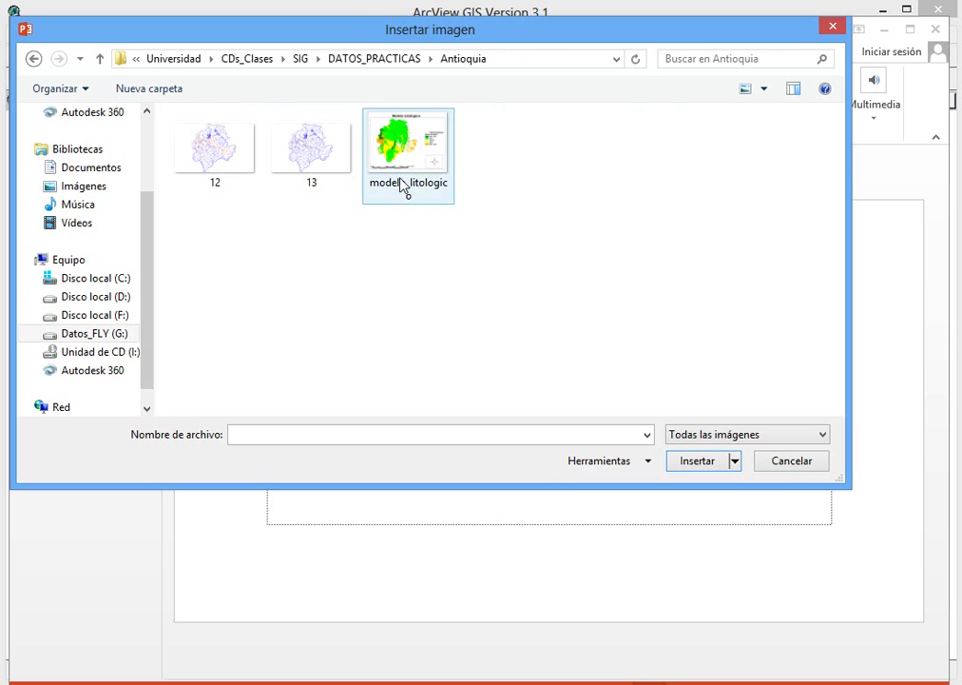
double_click(425, 155)
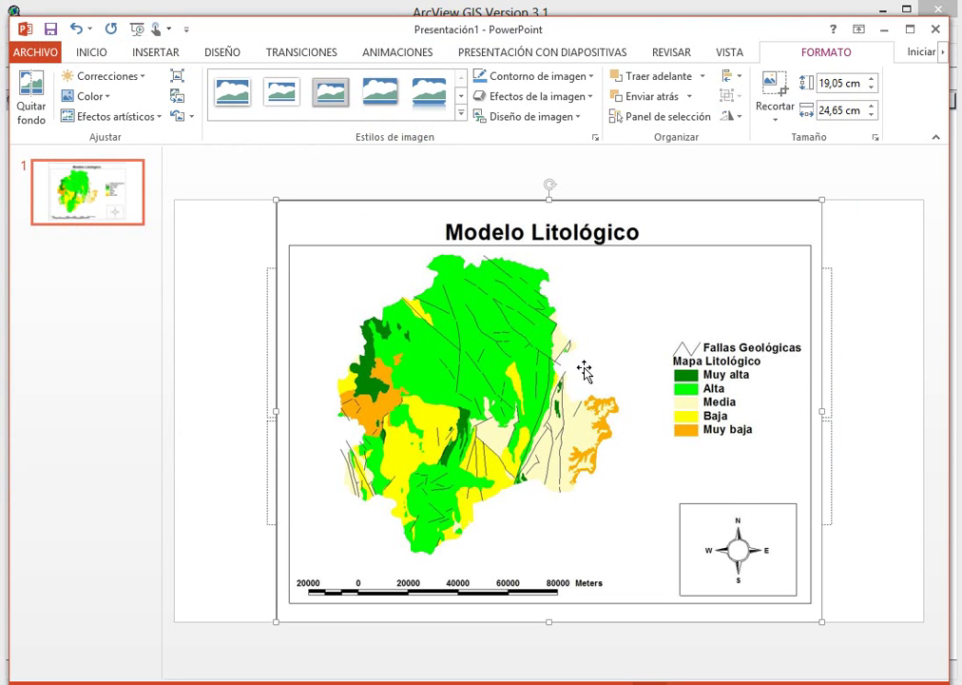
left_click(876, 181)
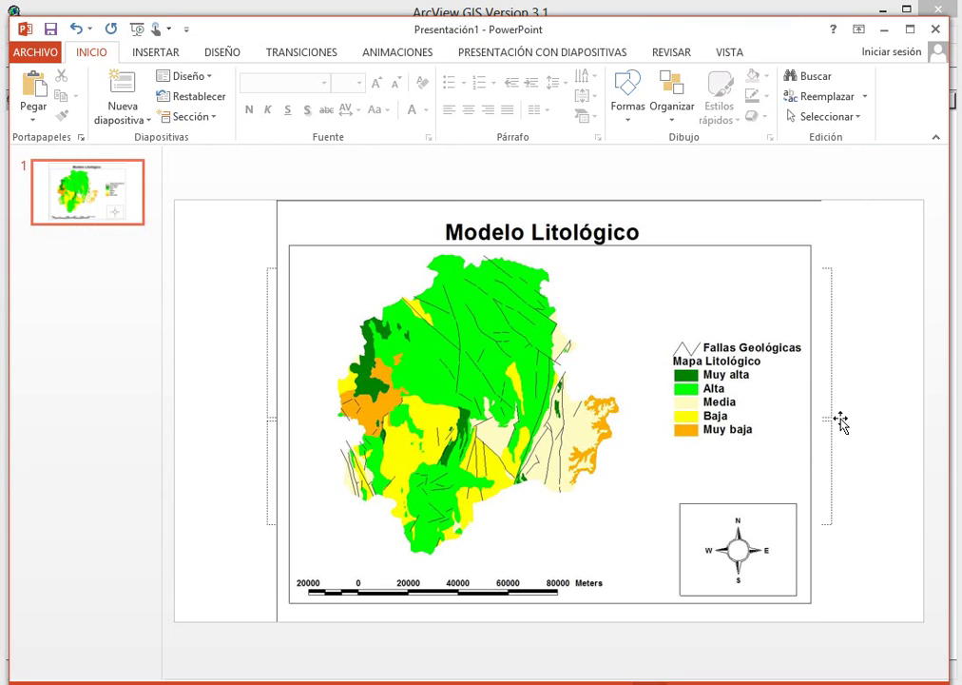